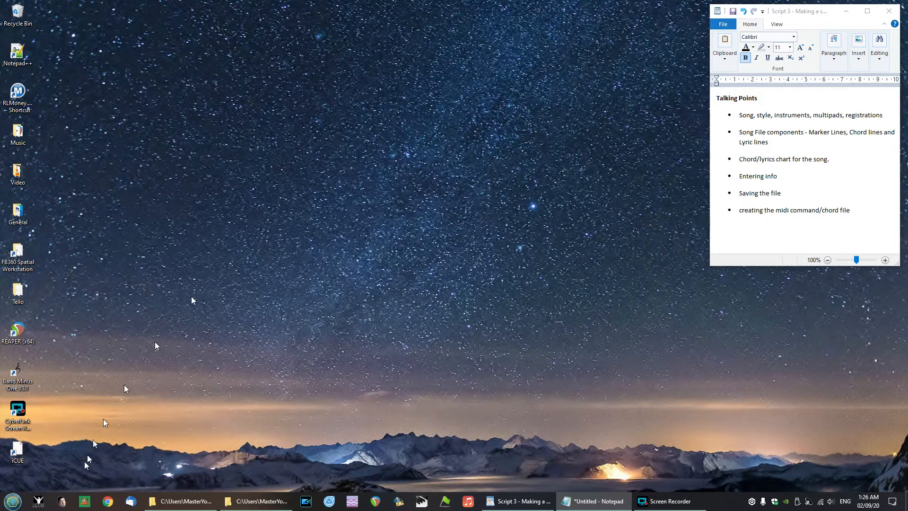
- Open the browser and go to the A-Z Guitar Tabs site from the Chords & Lyrics bookmarks in the Music folder
{"action": "left_click", "coordinate": [106, 504]}
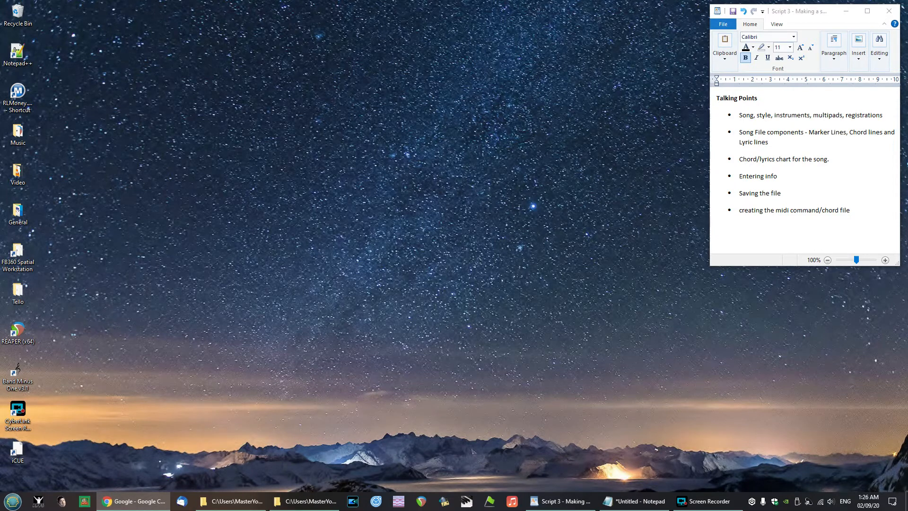
{"action": "left_click_drag", "start_coordinate": [0, 20], "coordinate": [545, 14]}
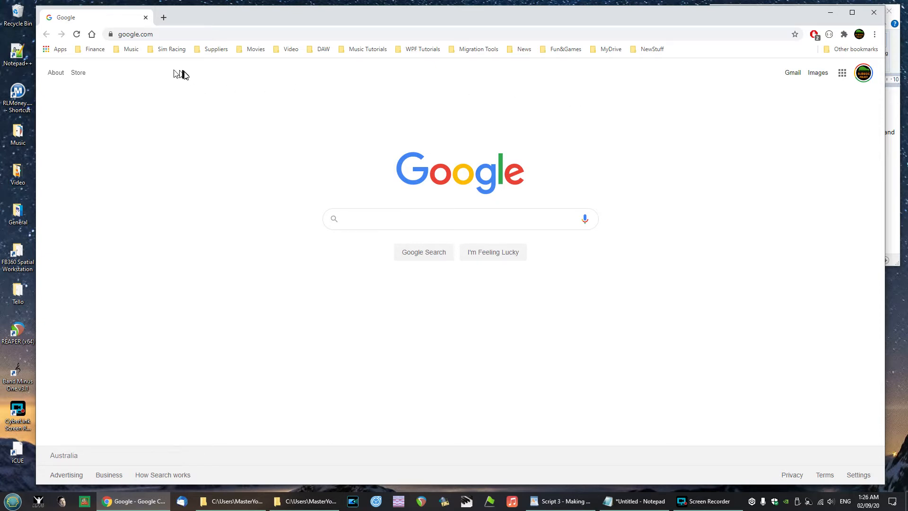
{"action": "left_click", "coordinate": [130, 52]}
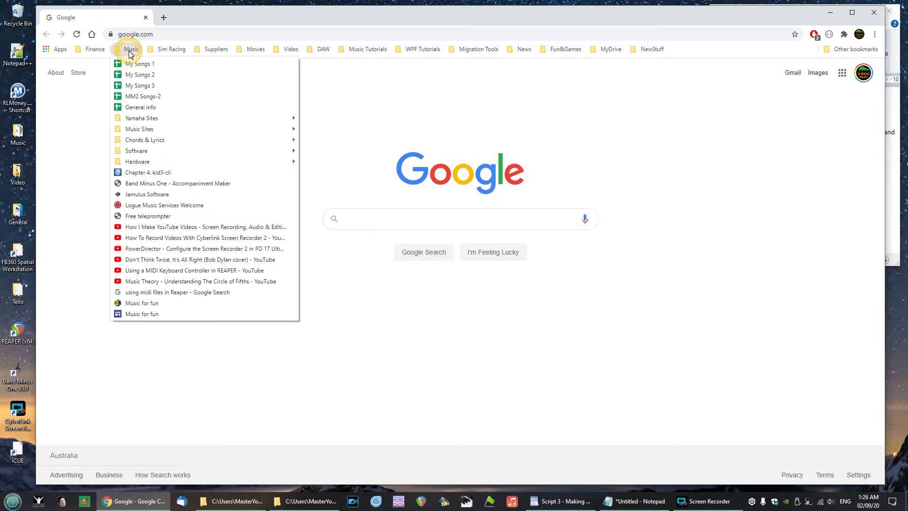
{"action": "mouse_move", "coordinate": [146, 142]}
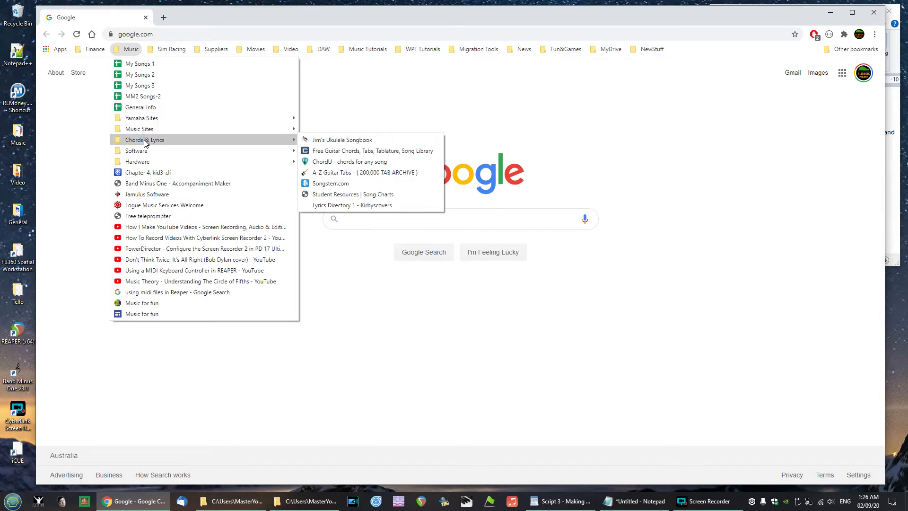
{"action": "left_click", "coordinate": [350, 173]}
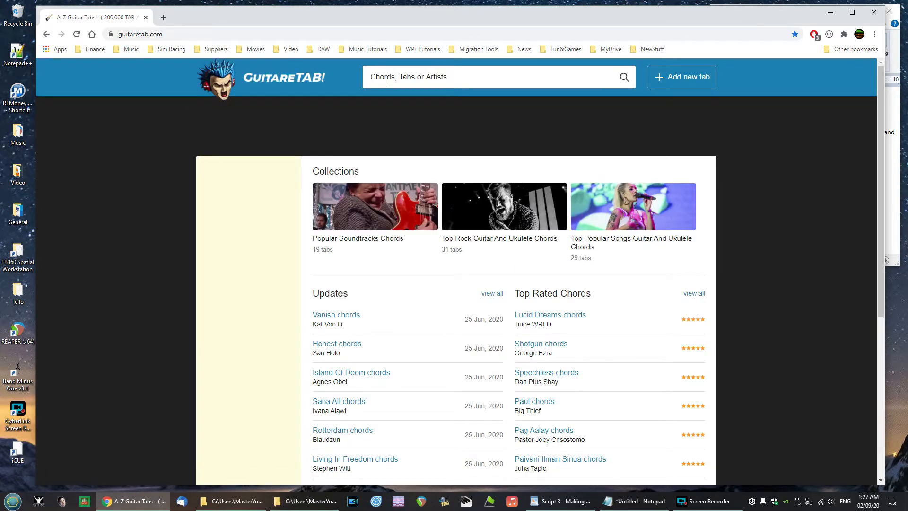
- Search the guitar tab site for "and I love her"
{"action": "left_click", "coordinate": [391, 76]}
{"action": "type", "text": "a"}
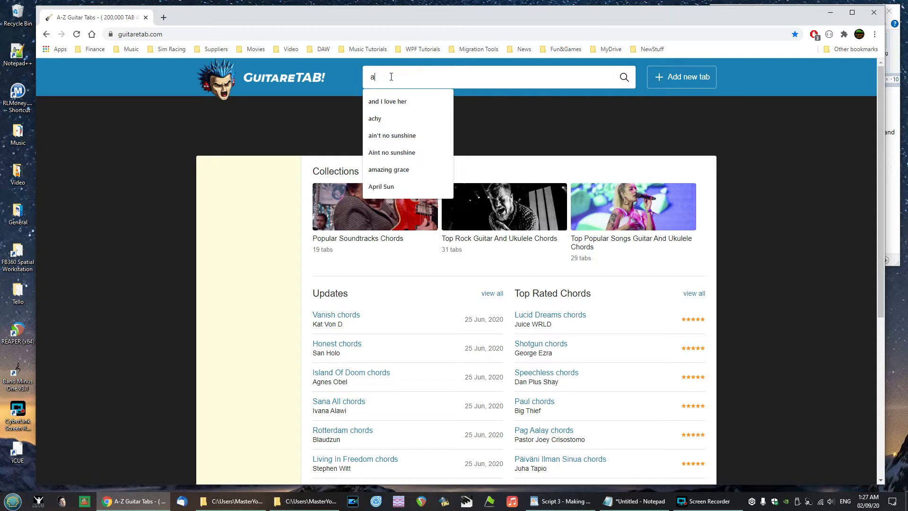
{"action": "type", "text": "nd I love her"}
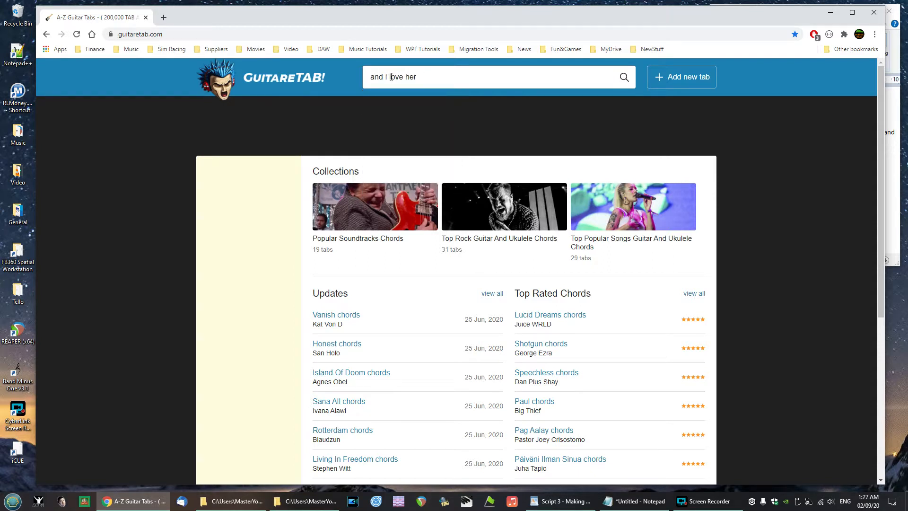
{"action": "key", "text": "Return"}
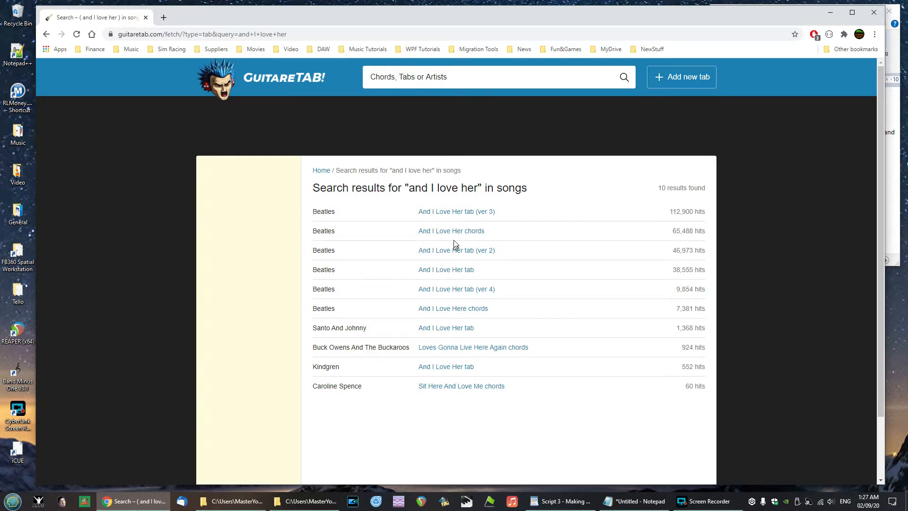
- Open the Beatles "And I Love Her tab (ver 3)" result and read through the tab
{"action": "left_click", "coordinate": [456, 214]}
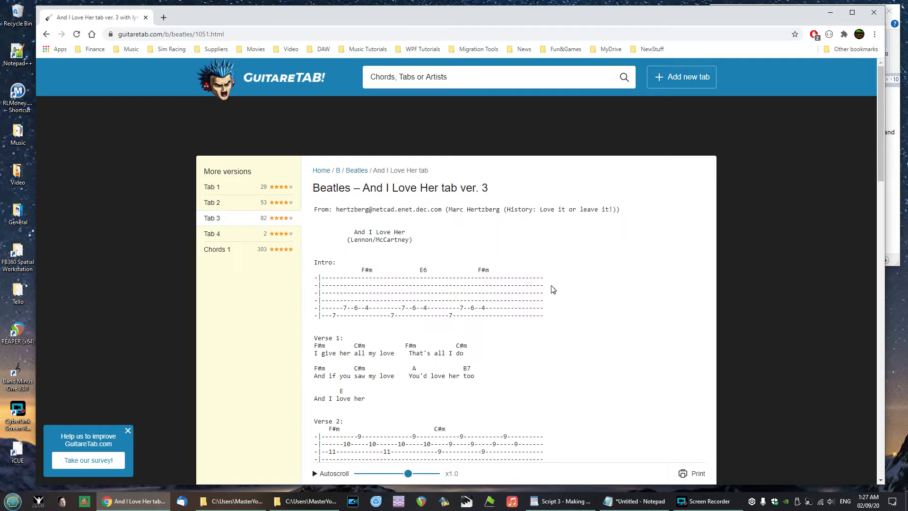
{"action": "scroll", "coordinate": [557, 293], "scroll_direction": "down", "scroll_amount": 4}
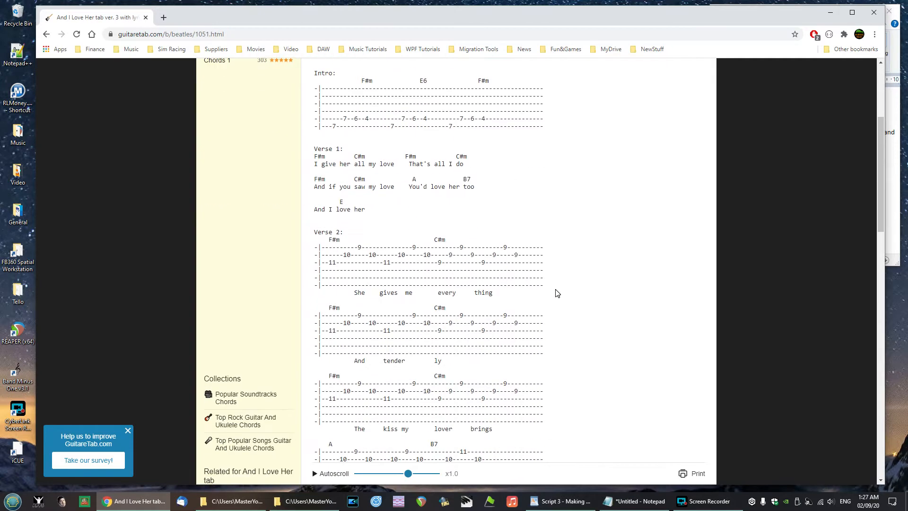
{"action": "scroll", "coordinate": [557, 293], "scroll_direction": "down", "scroll_amount": 2}
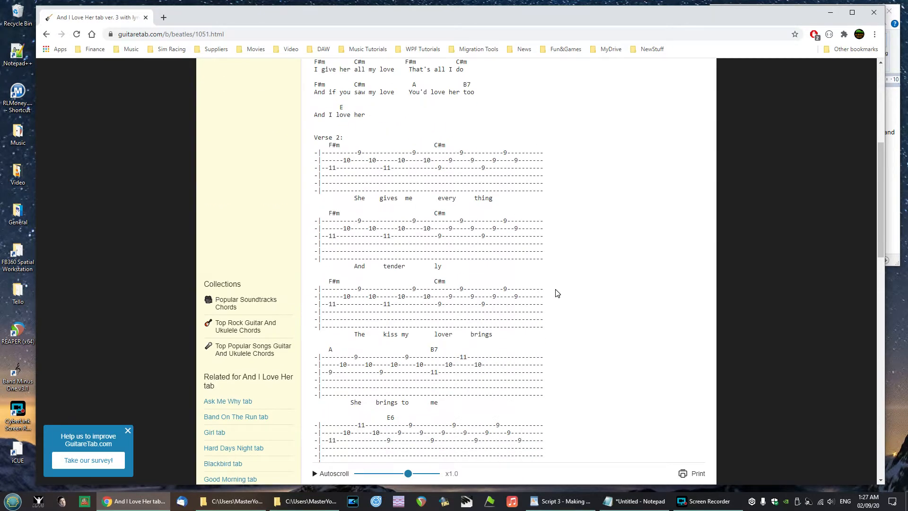
{"action": "scroll", "coordinate": [556, 293], "scroll_direction": "down", "scroll_amount": 7}
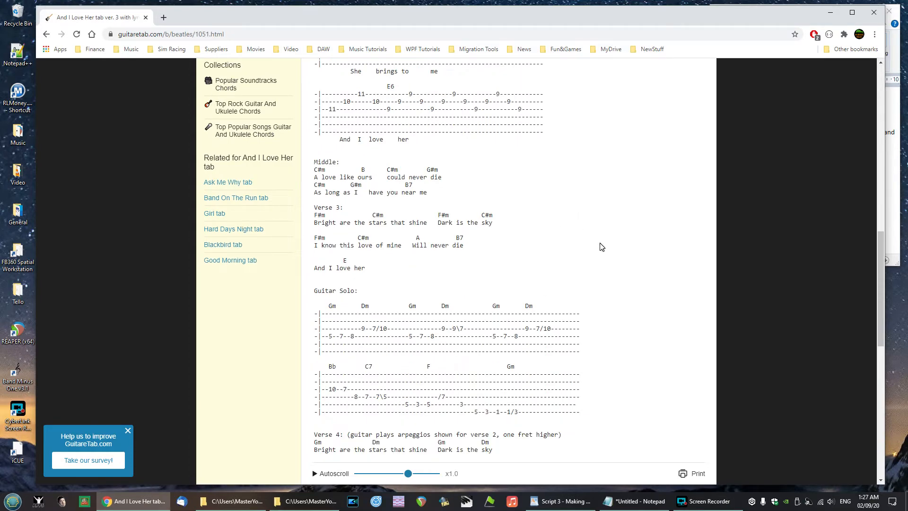
{"action": "scroll", "coordinate": [601, 246], "scroll_direction": "up", "scroll_amount": 4}
{"action": "scroll", "coordinate": [602, 246], "scroll_direction": "up", "scroll_amount": 6}
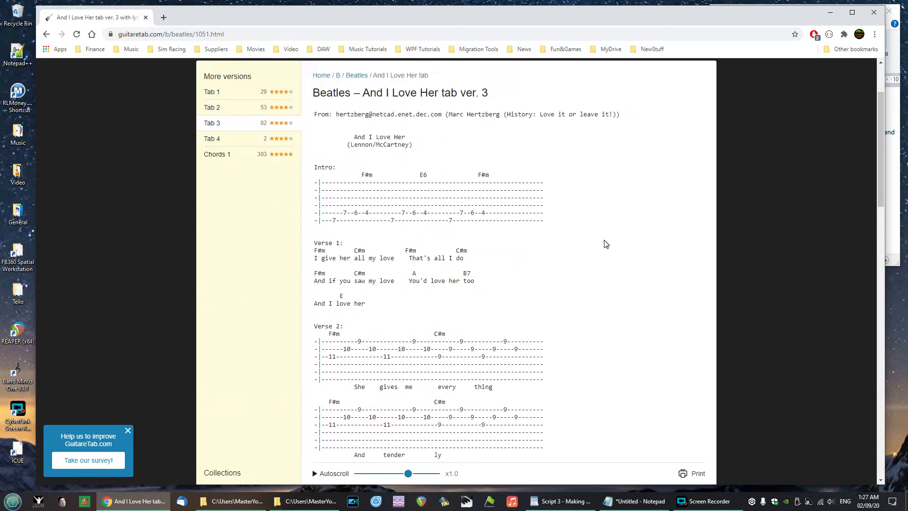
{"action": "scroll", "coordinate": [606, 244], "scroll_direction": "up", "scroll_amount": 2}
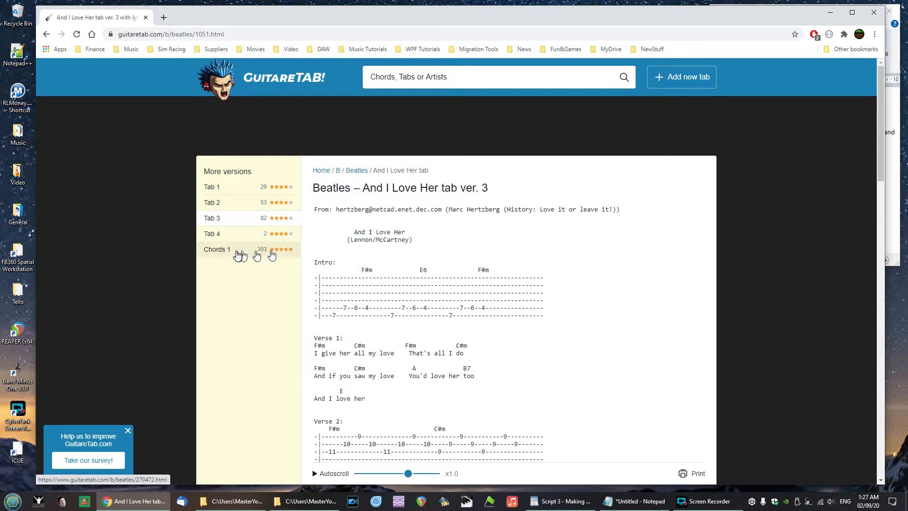
- Open the Chords 1 version of And I Love Her and read through the chord and lyric chart
{"action": "left_click", "coordinate": [224, 252]}
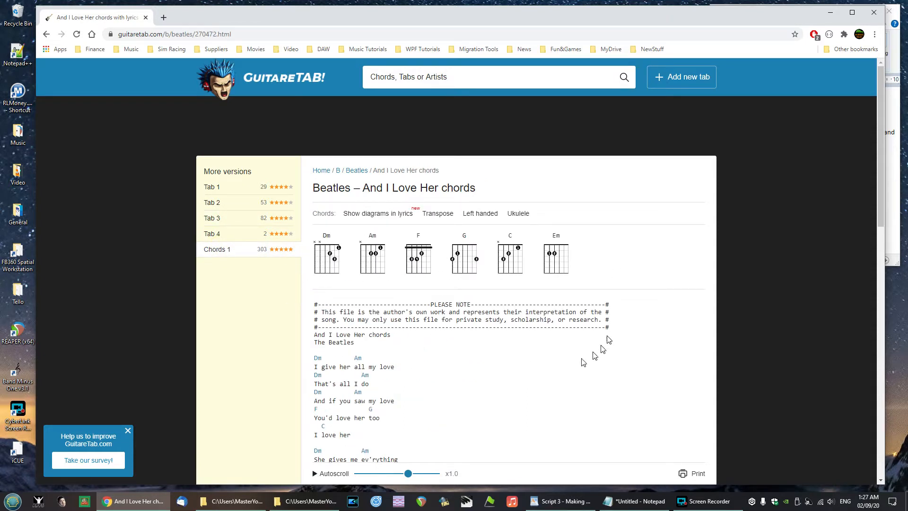
{"action": "scroll", "coordinate": [512, 375], "scroll_direction": "down", "scroll_amount": 1}
{"action": "scroll", "coordinate": [510, 374], "scroll_direction": "down", "scroll_amount": 4}
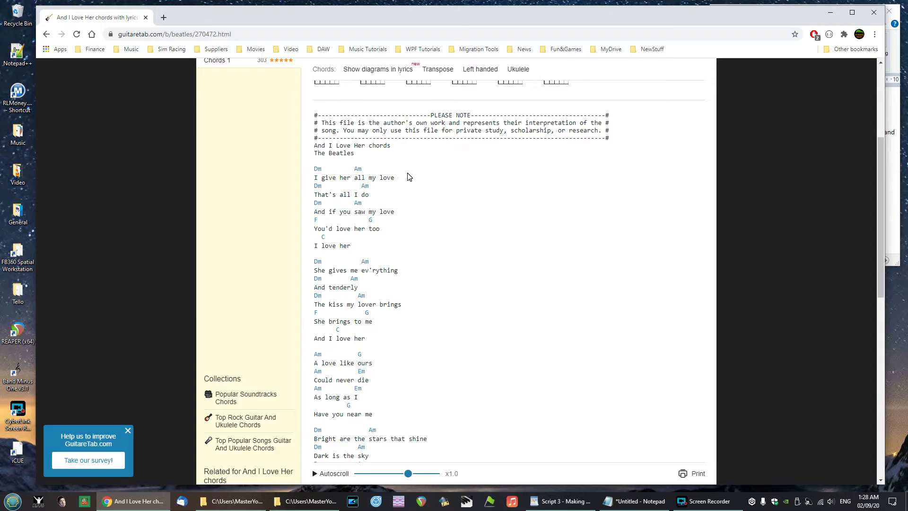
{"action": "scroll", "coordinate": [409, 176], "scroll_direction": "down", "scroll_amount": 5}
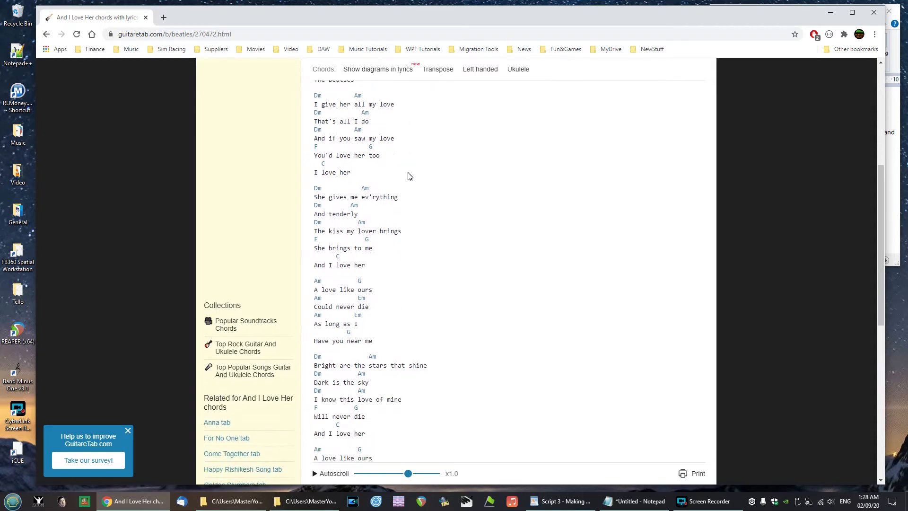
{"action": "scroll", "coordinate": [410, 177], "scroll_direction": "down", "scroll_amount": 2}
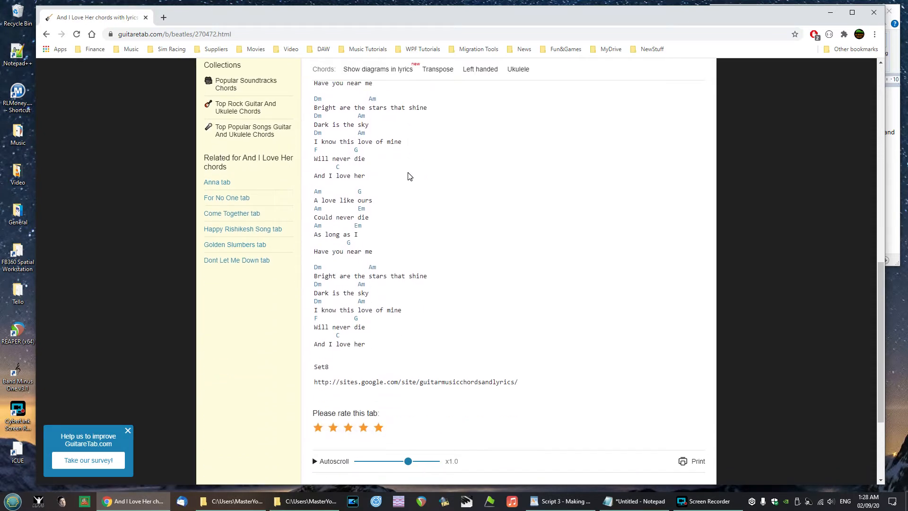
{"action": "scroll", "coordinate": [409, 176], "scroll_direction": "up", "scroll_amount": 15}
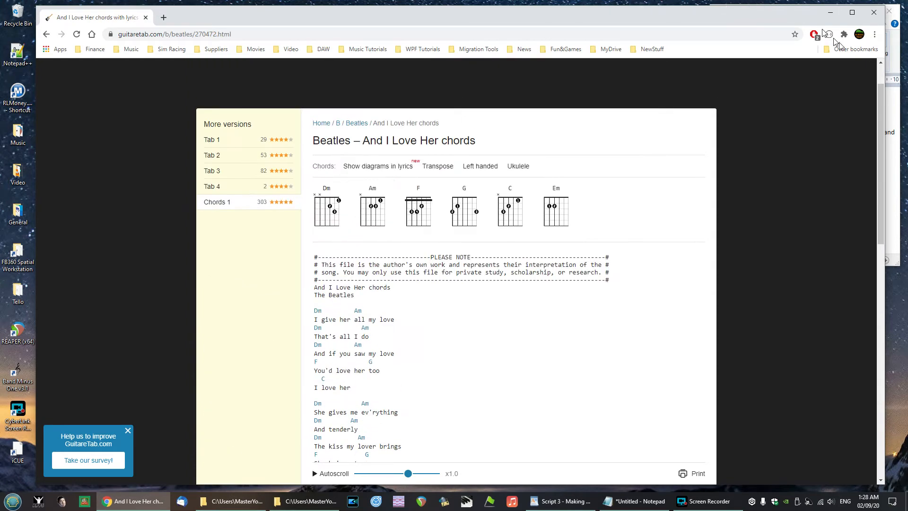
- Shrink the browser to the right side of the screen and bring Backing Track Maker up at the upper left
{"action": "left_click_drag", "start_coordinate": [887, 29], "coordinate": [545, 47]}
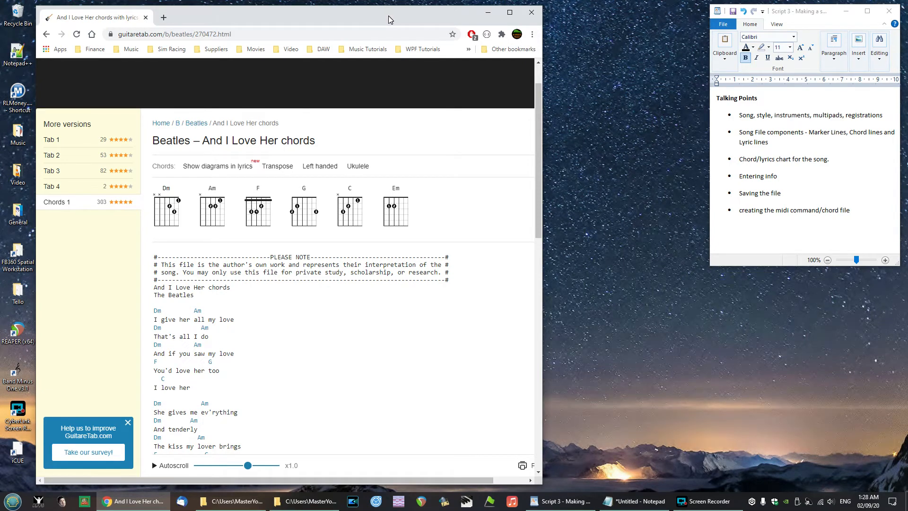
{"action": "left_click_drag", "start_coordinate": [388, 19], "coordinate": [649, 18]}
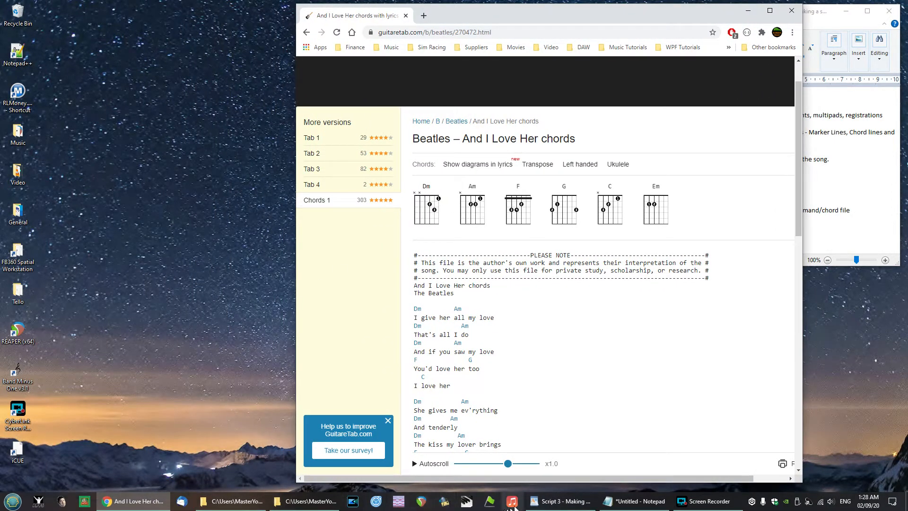
{"action": "left_click", "coordinate": [513, 502]}
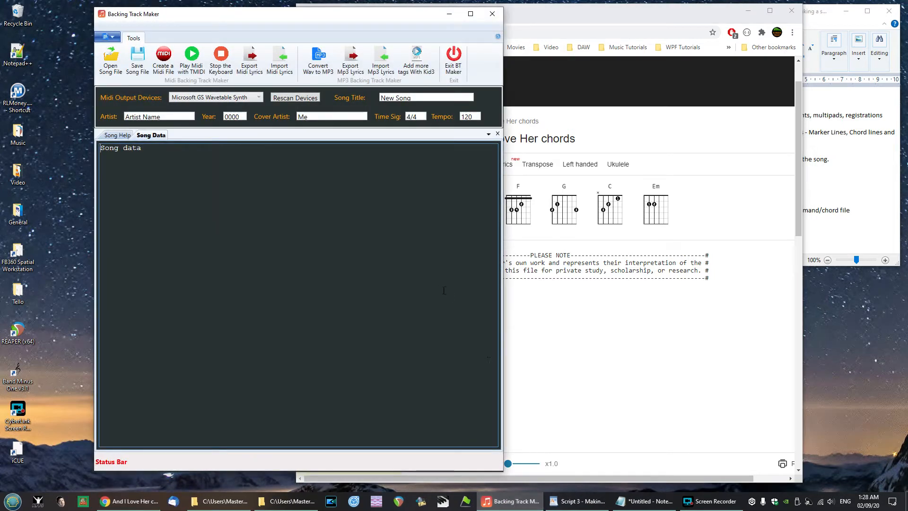
{"action": "left_click_drag", "start_coordinate": [314, 15], "coordinate": [255, 19]}
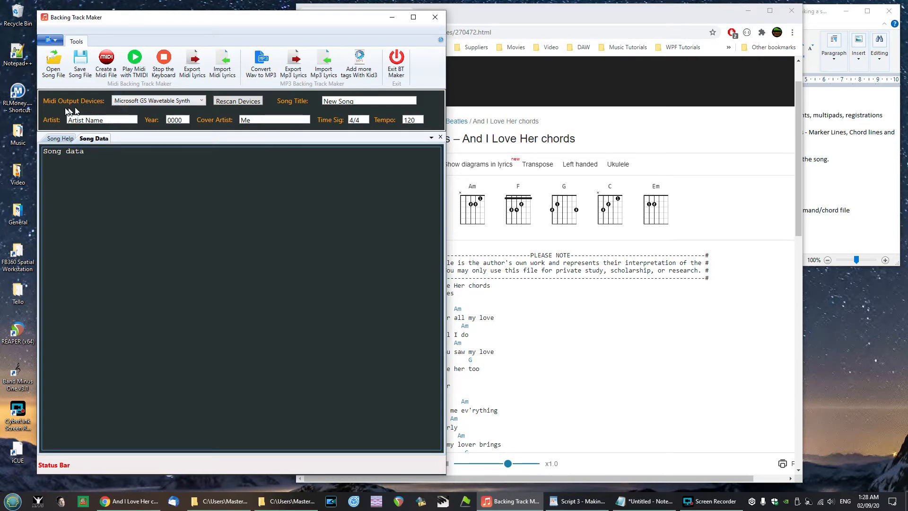
- Select Microsoft GS Wavetable Synth as the MIDI output device and place the browser window beside Backing Track Maker
{"action": "left_click", "coordinate": [191, 101]}
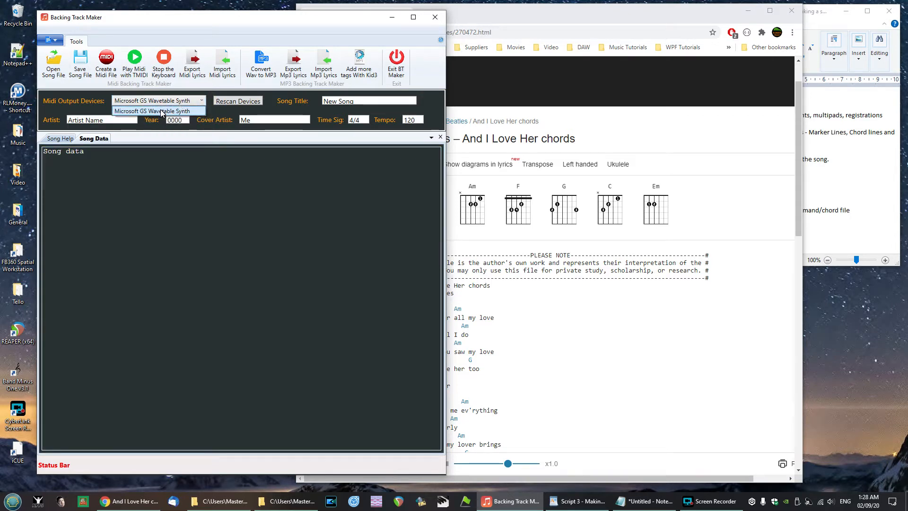
{"action": "left_click", "coordinate": [161, 111]}
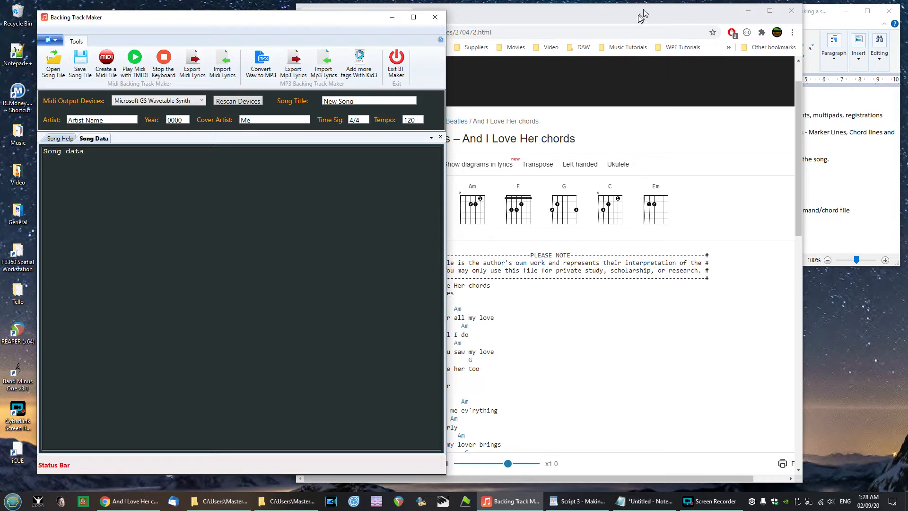
{"action": "left_click", "coordinate": [815, 18]}
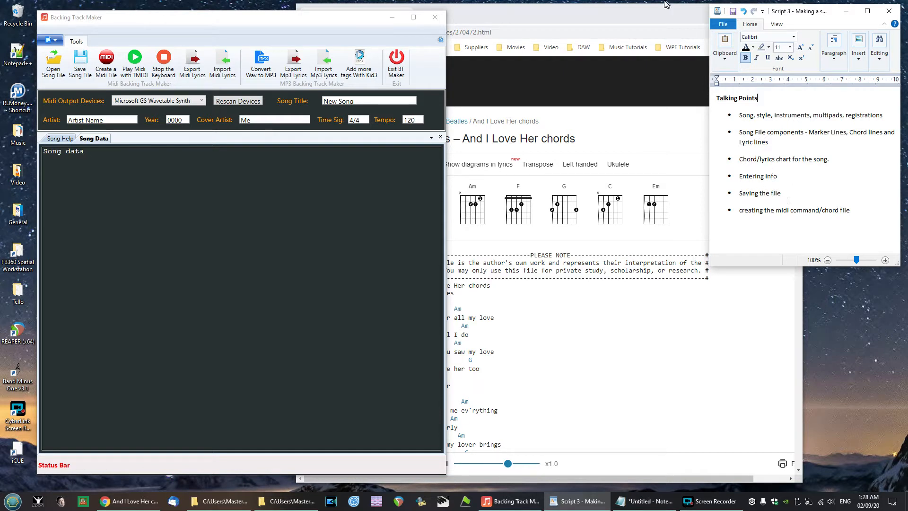
{"action": "left_click", "coordinate": [653, 15]}
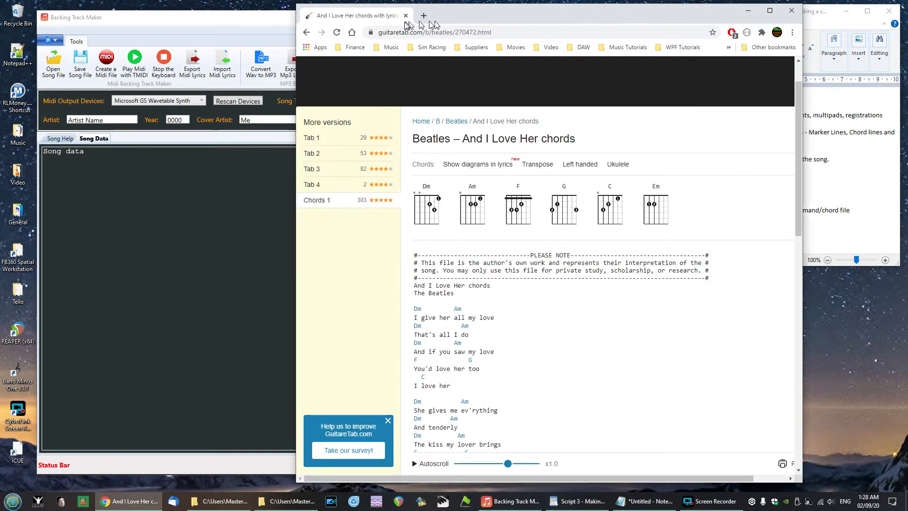
{"action": "left_click_drag", "start_coordinate": [455, 14], "coordinate": [549, 15]}
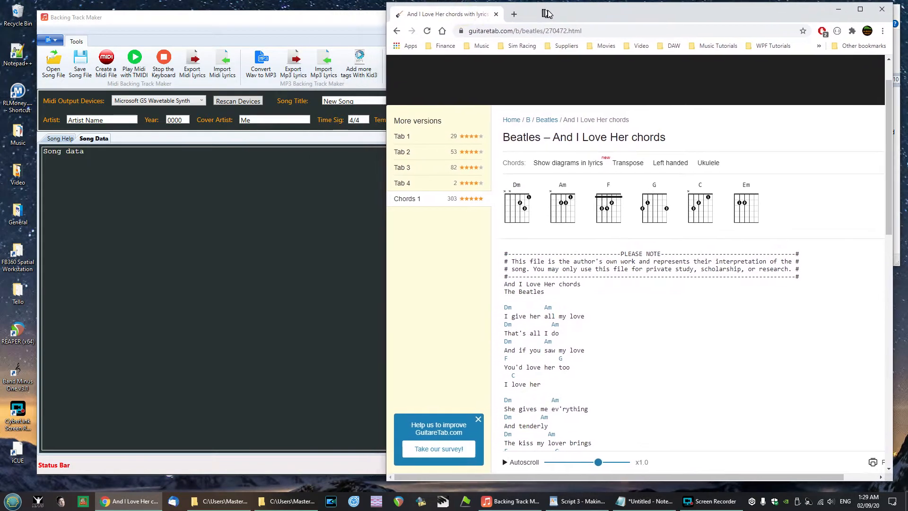
{"action": "left_click", "coordinate": [201, 21]}
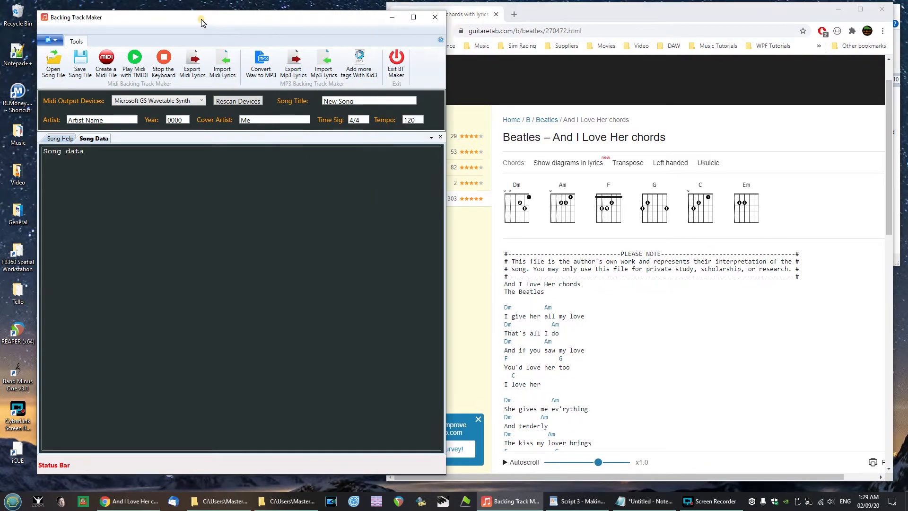
- Open the Song Help tab and read through the help on marker, chord and lyric lines, commands and chords
{"action": "left_click", "coordinate": [59, 140]}
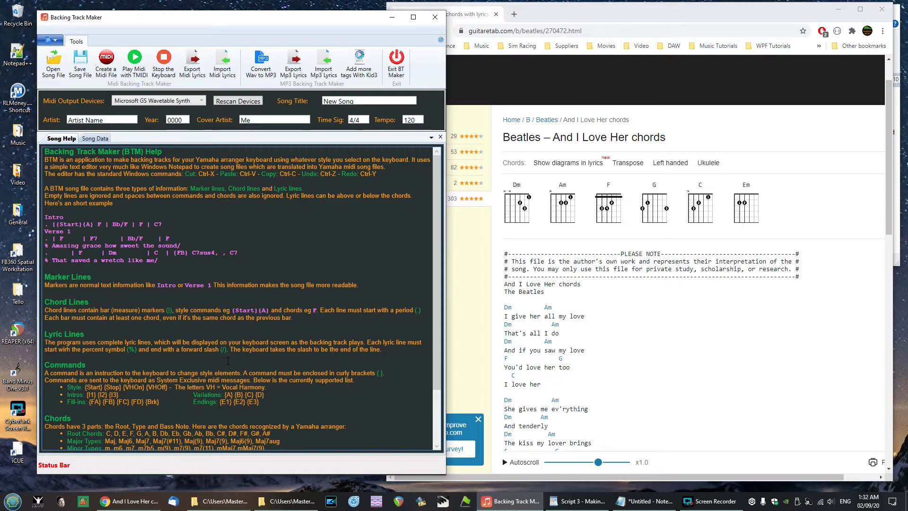
{"action": "scroll", "coordinate": [228, 361], "scroll_direction": "down", "scroll_amount": 3}
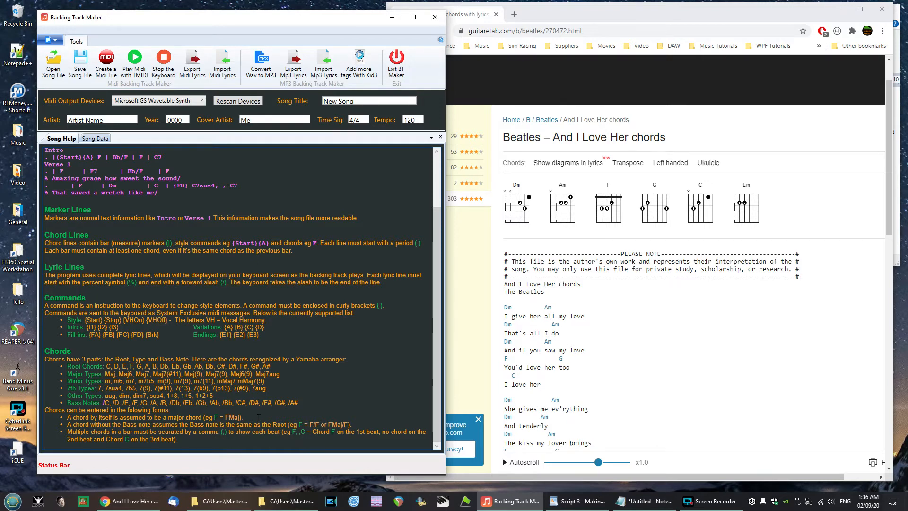
{"action": "scroll", "coordinate": [258, 418], "scroll_direction": "up", "scroll_amount": 3}
{"action": "scroll", "coordinate": [259, 418], "scroll_direction": "down", "scroll_amount": 3}
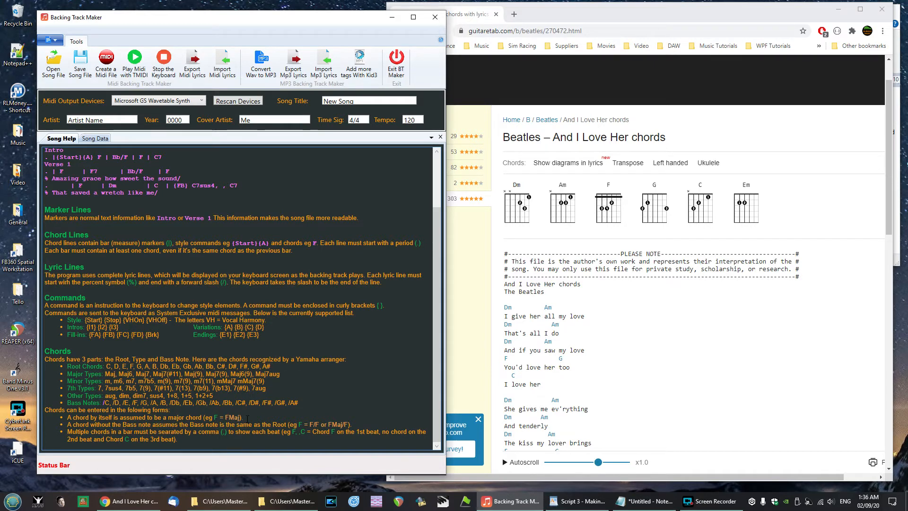
{"action": "scroll", "coordinate": [247, 419], "scroll_direction": "up", "scroll_amount": 3}
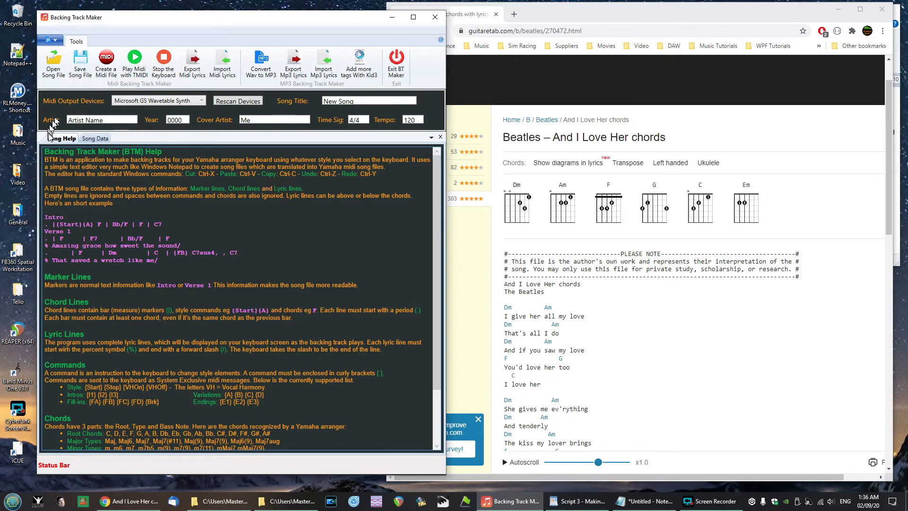
- Open the song data sheet and set the song title to And I Love Her
{"action": "left_click", "coordinate": [96, 139]}
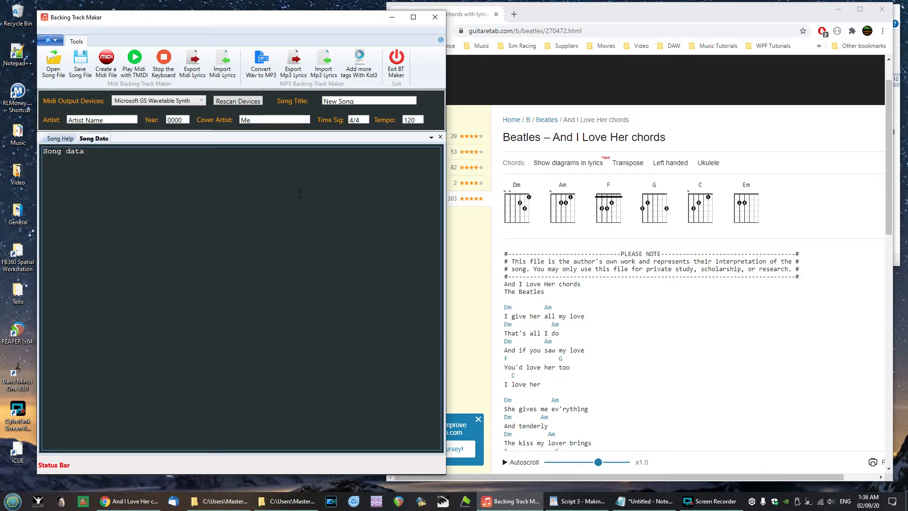
{"action": "left_click", "coordinate": [361, 102]}
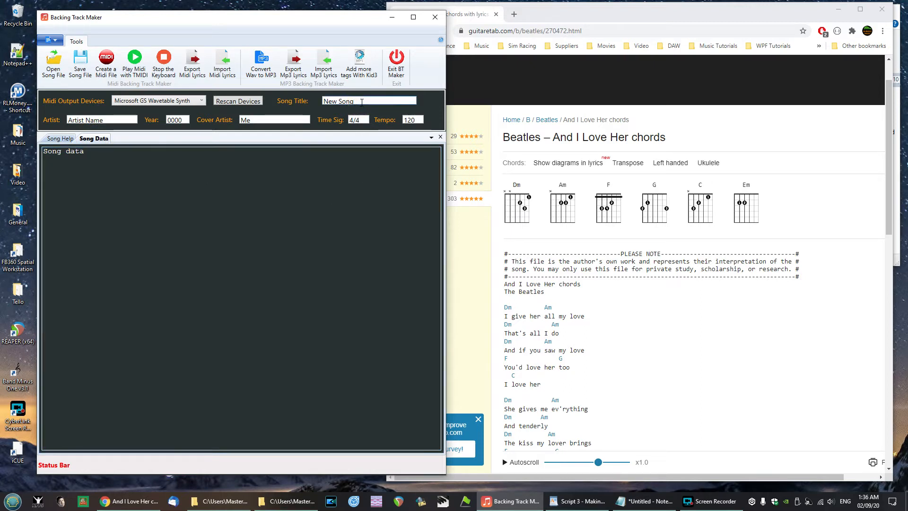
{"action": "key", "text": "BackSpace"}
{"action": "key", "text": "BackSpace"}
{"action": "key", "text": "BackSpace"}
{"action": "key", "text": "BackSpace"}
{"action": "key", "text": "BackSpace"}
{"action": "key", "text": "BackSpace"}
{"action": "key", "text": "BackSpace"}
{"action": "key", "text": "BackSpace"}
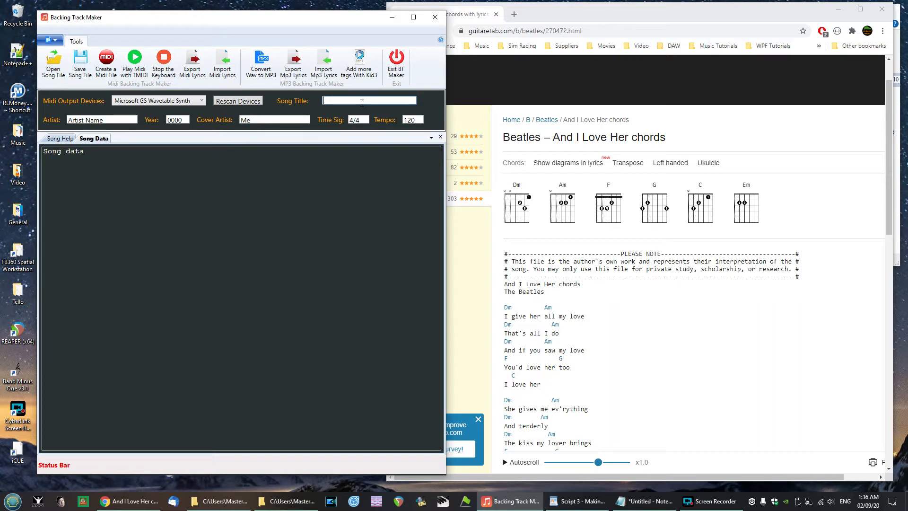
{"action": "type", "text": "And I Love Her"}
- Set the artist to The Beatles and the year to 1964
{"action": "key", "text": "Tab"}
{"action": "key", "text": "Delete"}
{"action": "key", "text": "Delete"}
{"action": "key", "text": "Delete"}
{"action": "key", "text": "Delete"}
{"action": "key", "text": "Delete"}
{"action": "key", "text": "Delete"}
{"action": "key", "text": "Delete"}
{"action": "key", "text": "Delete"}
{"action": "key", "text": "Delete"}
{"action": "key", "text": "Delete"}
{"action": "key", "text": "Delete"}
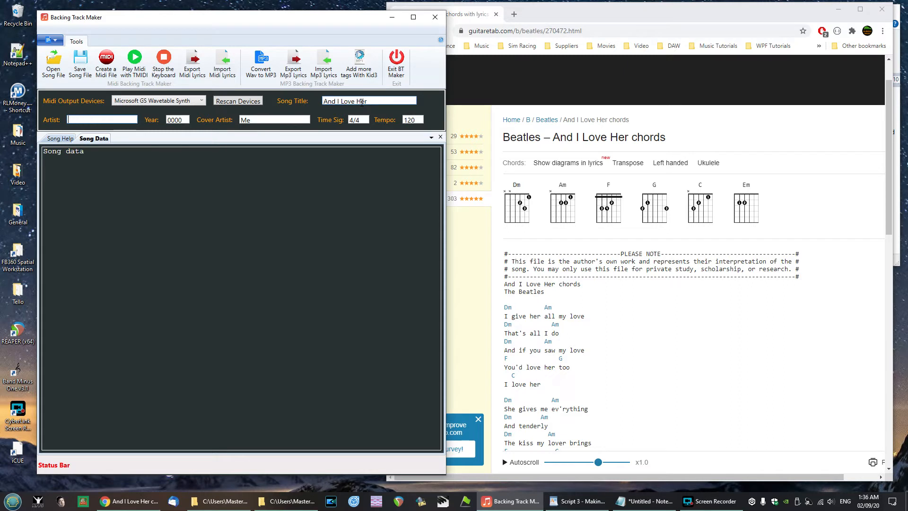
{"action": "type", "text": "The Beatles"}
{"action": "key", "text": "BackSpace"}
{"action": "key", "text": "BackSpace"}
{"action": "key", "text": "BackSpace"}
{"action": "key", "text": "BackSpace"}
{"action": "type", "text": "1964"}
- Set the cover artist to RLMUSIC and the tempo to 94
{"action": "key", "text": "Tab"}
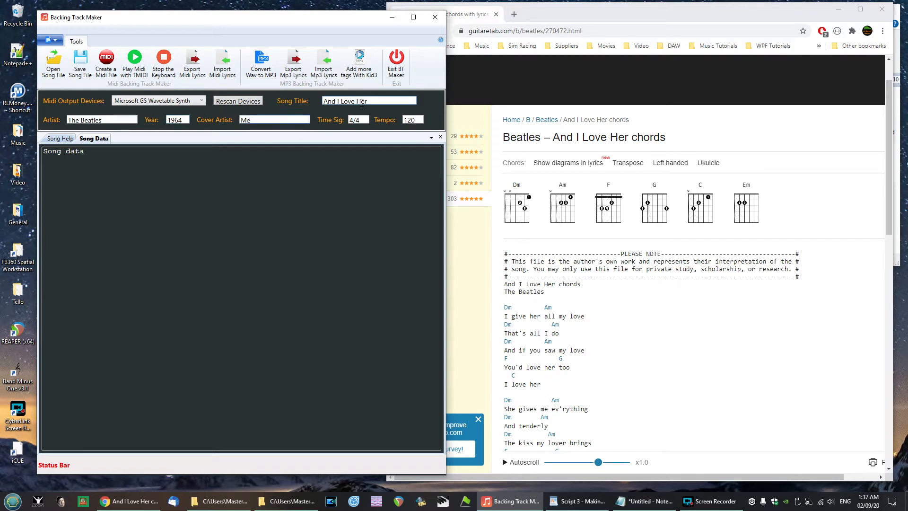
{"action": "key", "text": "Delete"}
{"action": "key", "text": "Delete"}
{"action": "type", "text": "RLMUSIC"}
{"action": "key", "text": "BackSpace"}
{"action": "key", "text": "BackSpace"}
{"action": "key", "text": "BackSpace"}
{"action": "type", "text": "94"}
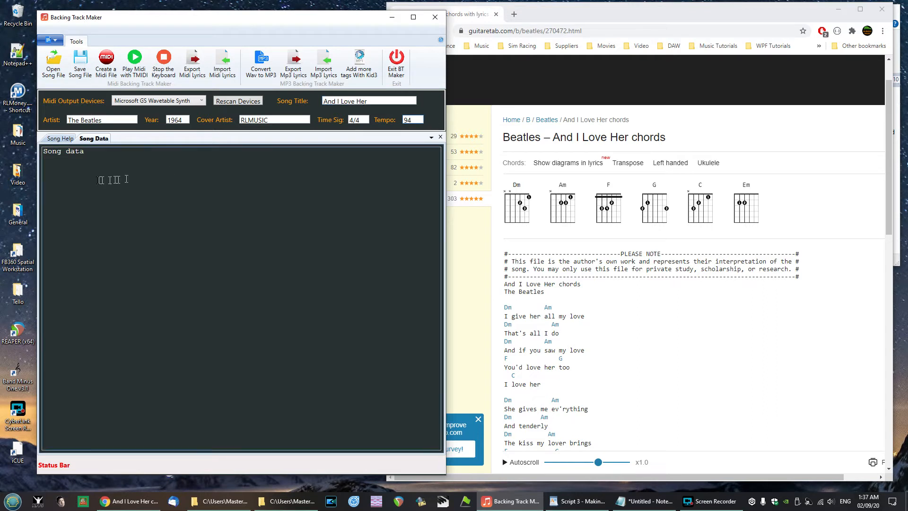
- Clear the song data and paste a header: And I Love Her - The Beatles - 1964, Style: EasyBallad - Key: C - TimeSig: 4/4 - Tempo: 94
{"action": "left_click", "coordinate": [91, 159]}
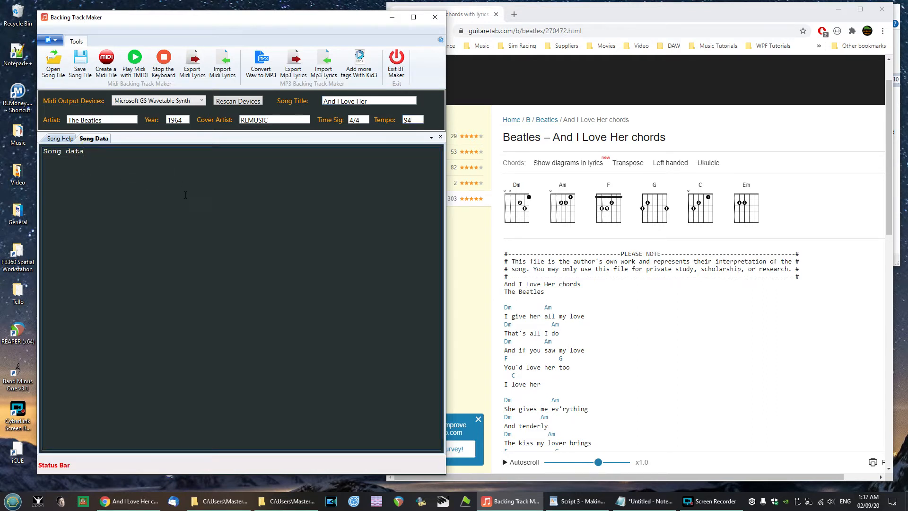
{"action": "key", "text": "BackSpace"}
{"action": "key", "text": "BackSpace"}
{"action": "key", "text": "BackSpace"}
{"action": "key", "text": "BackSpace"}
{"action": "key", "text": "BackSpace"}
{"action": "key", "text": "BackSpace"}
{"action": "key", "text": "BackSpace"}
{"action": "key", "text": "BackSpace"}
{"action": "key", "text": "BackSpace"}
{"action": "key", "text": "alt+Tab"}
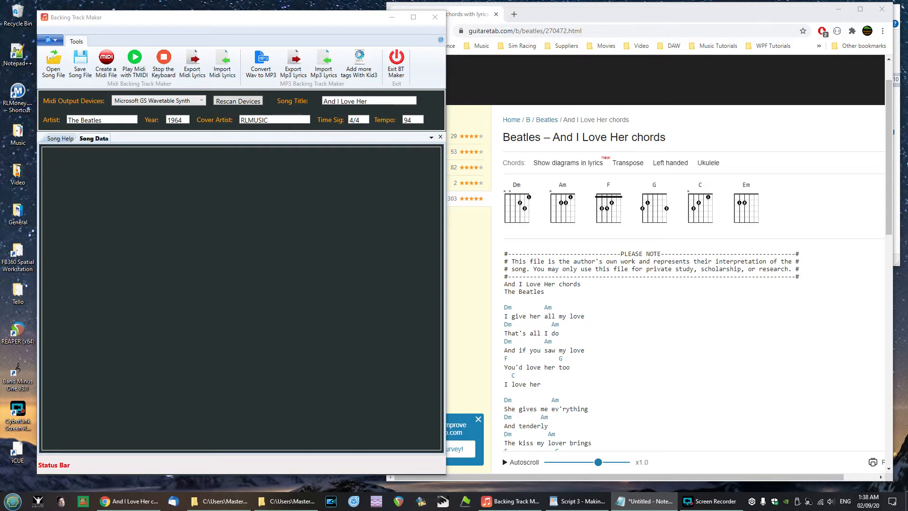
{"action": "left_click", "coordinate": [93, 160]}
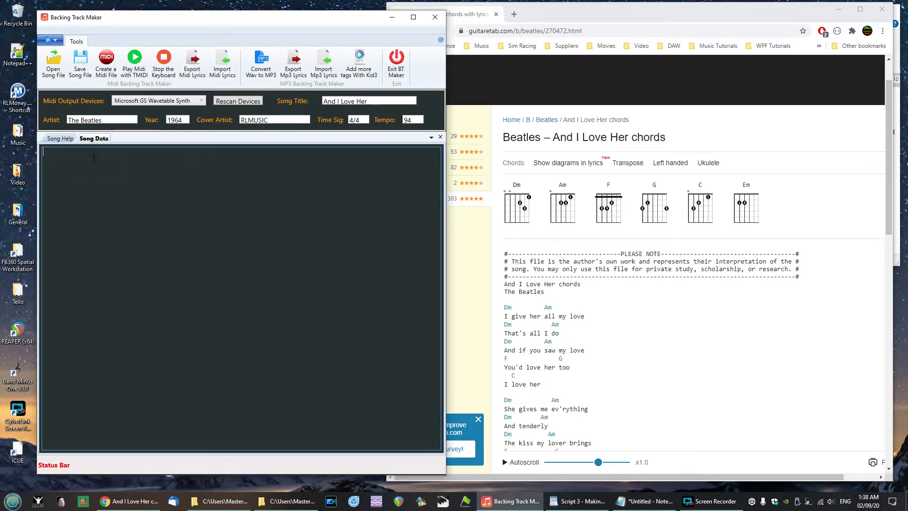
{"action": "type", "text": "And I Love Her - The Beatles - 1964 Style: EasyBallad - Key: C - TimeSig: 4/4 - Tempo: 94"}
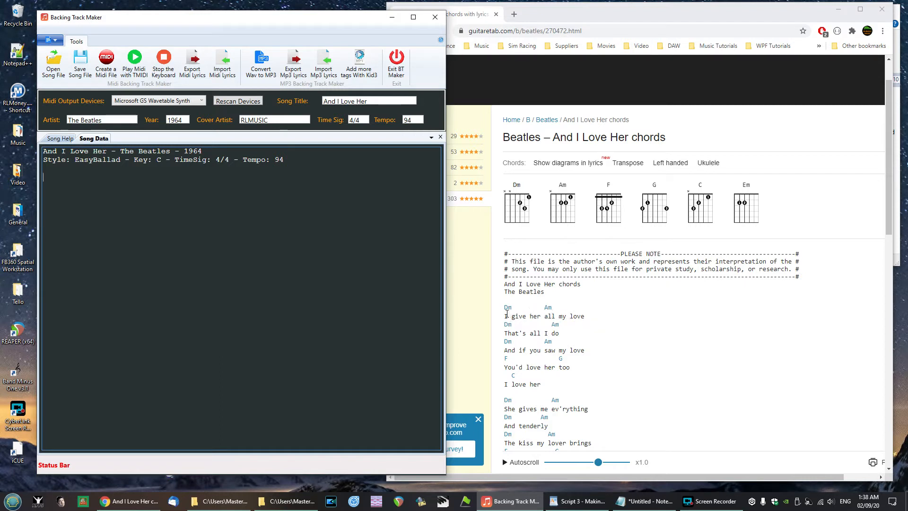
- Copy the lyric 'I give her all my love' from the chord chart into the song data as a % lyric line
{"action": "left_click_drag", "start_coordinate": [506, 314], "coordinate": [588, 317]}
{"action": "key", "text": "ctrl+c"}
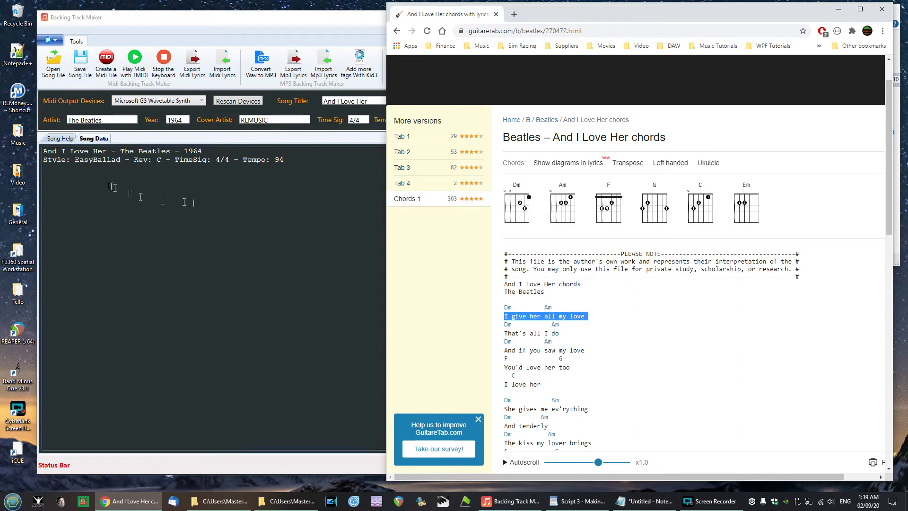
{"action": "left_click", "coordinate": [57, 170]}
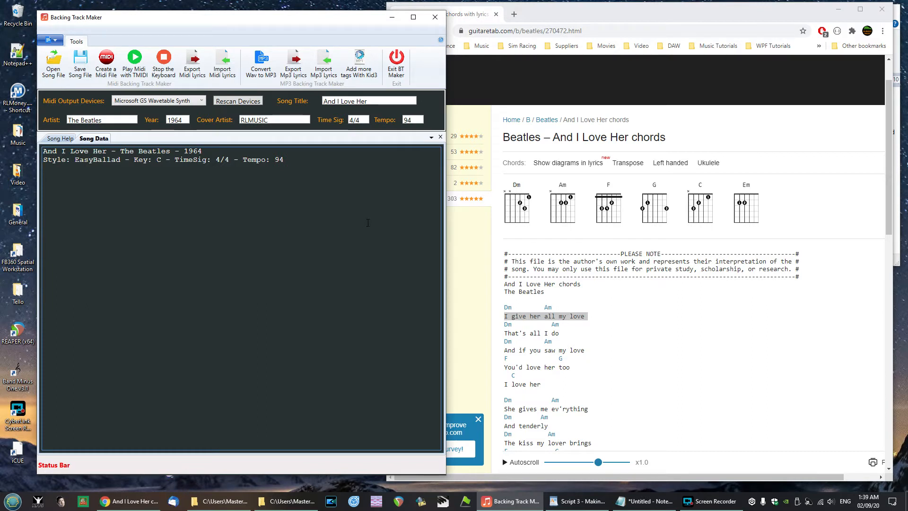
{"action": "key", "text": "ctrl+v"}
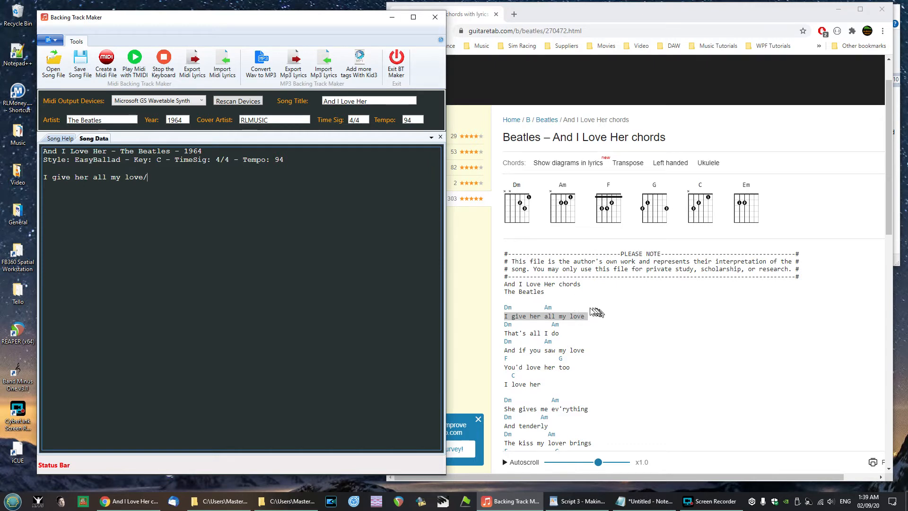
{"action": "mouse_move", "coordinate": [540, 310]}
{"action": "left_click", "coordinate": [44, 177]}
{"action": "type", "text": "%"}
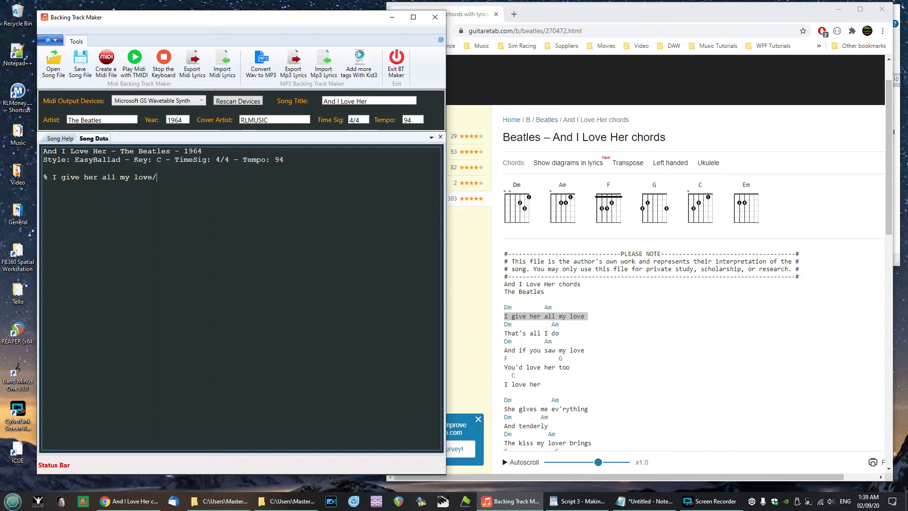
- Insert blank lines above the lyric and paste a Count in marker with the chord line . | {Start}{I1} Dm
{"action": "key", "text": "Return"}
{"action": "key", "text": "Up"}
{"action": "key", "text": "Up"}
{"action": "key", "text": "Return"}
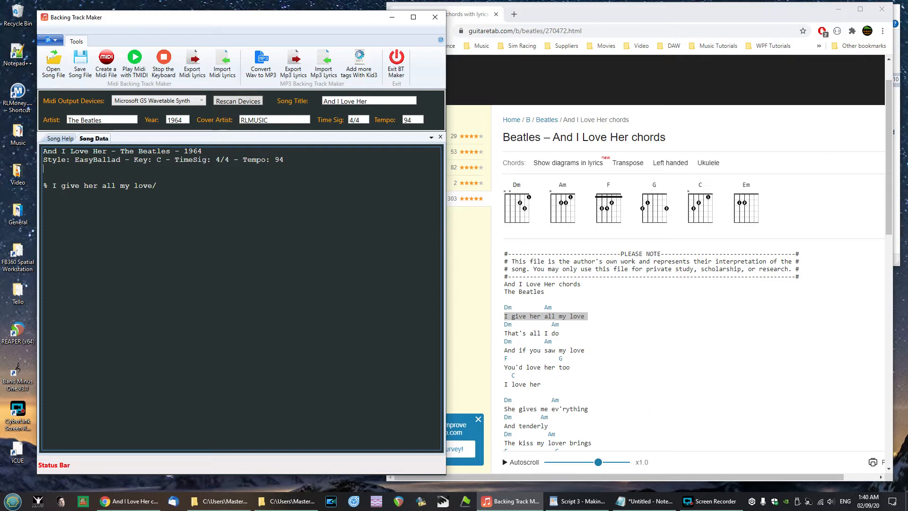
{"action": "key", "text": "alt+Tab"}
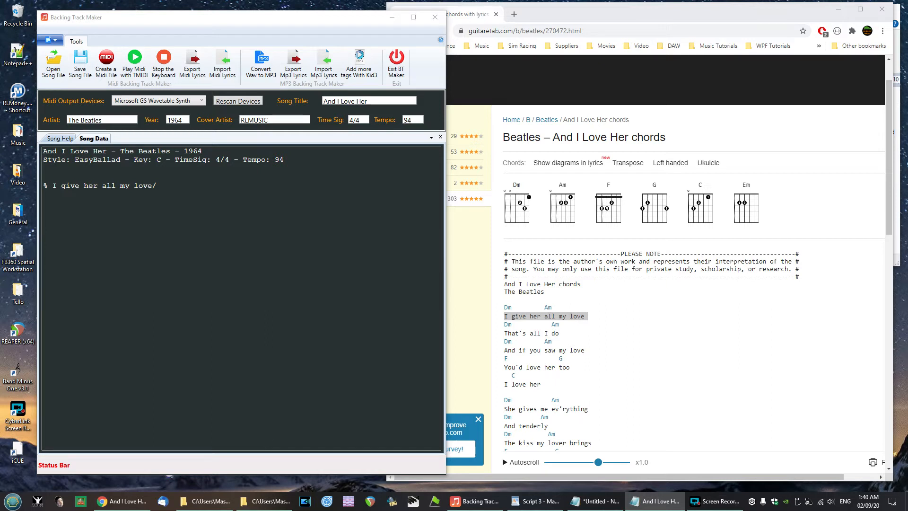
{"action": "left_click", "coordinate": [81, 171]}
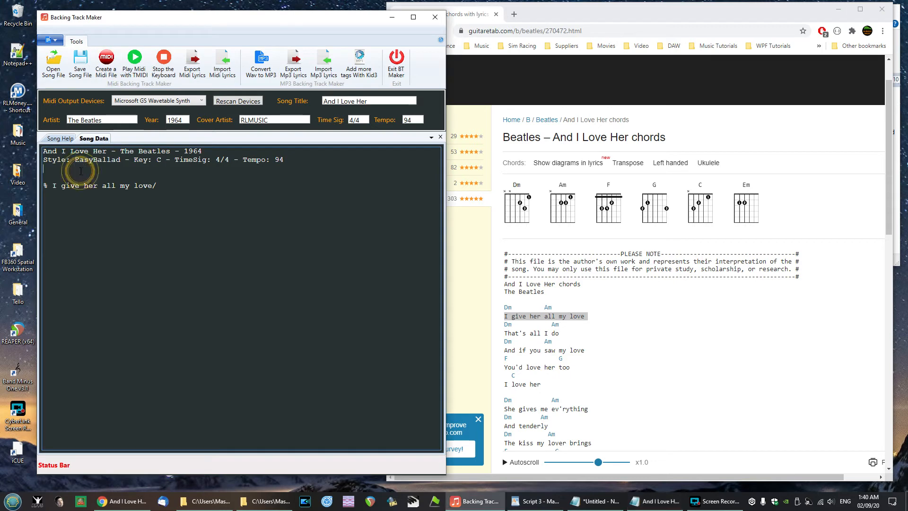
{"action": "key", "text": "Return"}
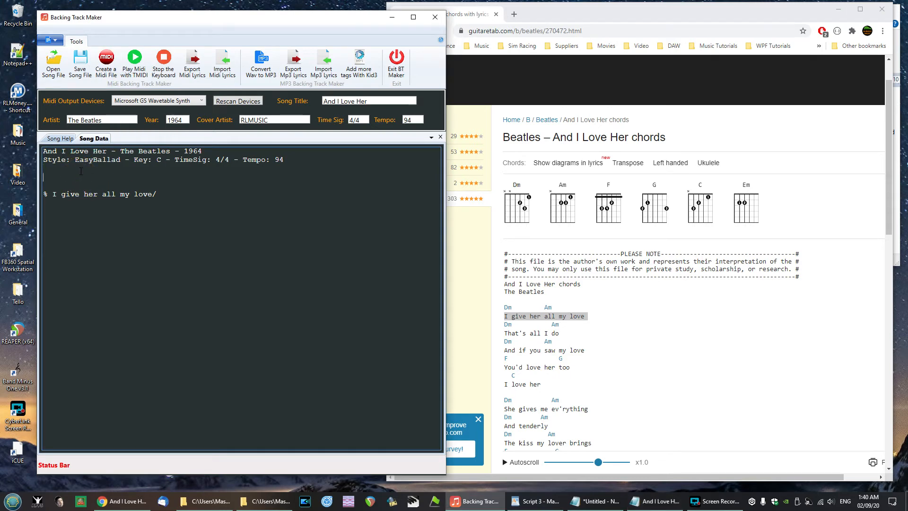
{"action": "type", "text": "Count in . | {Start}{I1} Dm"}
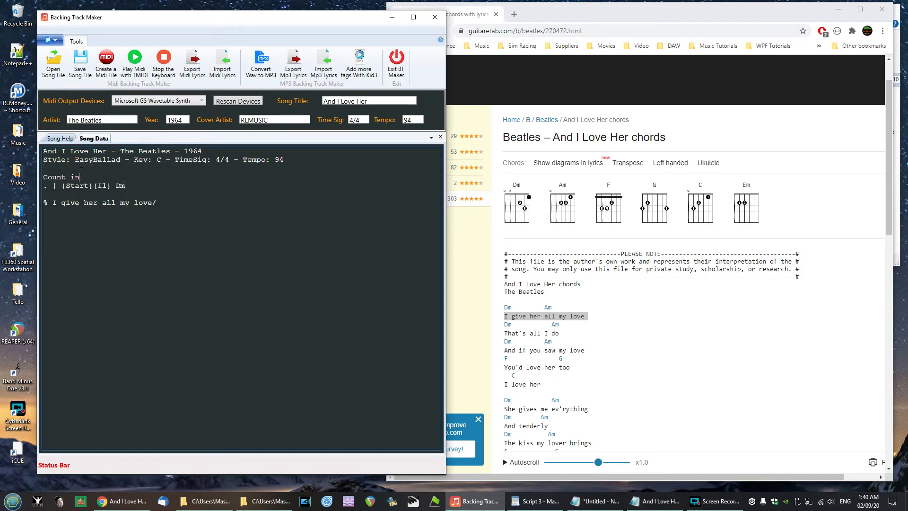
- Examine the {Start} and {I1} commands and the chord in the count-in chord line
{"action": "left_click", "coordinate": [82, 180]}
{"action": "key", "text": "Right"}
{"action": "key", "text": "shift+Right"}
{"action": "key", "text": "shift+Right"}
{"action": "key", "text": "shift+Right"}
{"action": "key", "text": "shift+Right"}
{"action": "key", "text": "shift+Right"}
{"action": "key", "text": "shift+Right"}
{"action": "key", "text": "shift+Right"}
{"action": "key", "text": "shift+Left"}
{"action": "key", "text": "Left"}
{"action": "key", "text": "shift+Right"}
{"action": "key", "text": "shift+Right"}
{"action": "key", "text": "shift+Right"}
{"action": "key", "text": "shift+Right"}
{"action": "key", "text": "shift+Right"}
{"action": "key", "text": "shift+Right"}
{"action": "key", "text": "shift+Right"}
{"action": "key", "text": "Right"}
{"action": "key", "text": "shift+Right"}
{"action": "key", "text": "shift+Right"}
{"action": "key", "text": "shift+Right"}
{"action": "key", "text": "shift+Right"}
{"action": "key", "text": "Right"}
- Add a lyric line '% Intro - 4 bars/' below the count-in section
{"action": "left_click", "coordinate": [132, 186]}
{"action": "key", "text": "Return"}
{"action": "key", "text": "Return"}
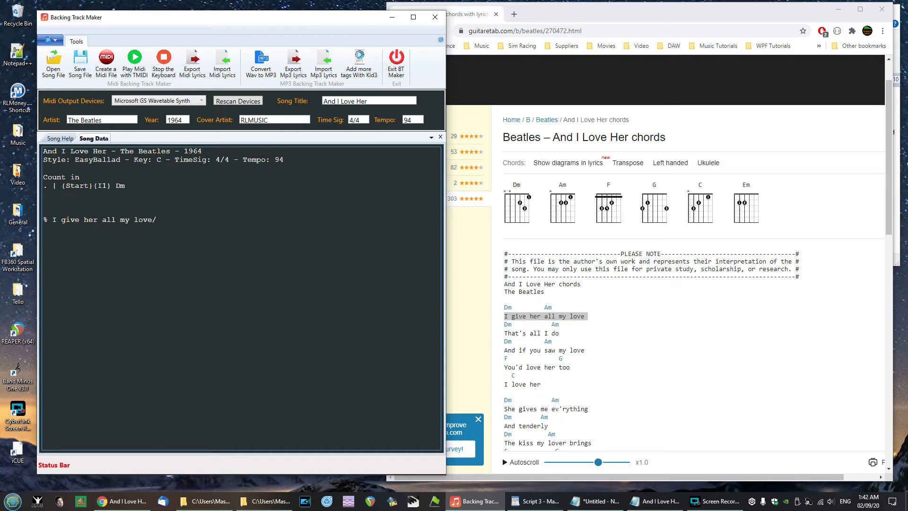
{"action": "key", "text": "alt+Tab"}
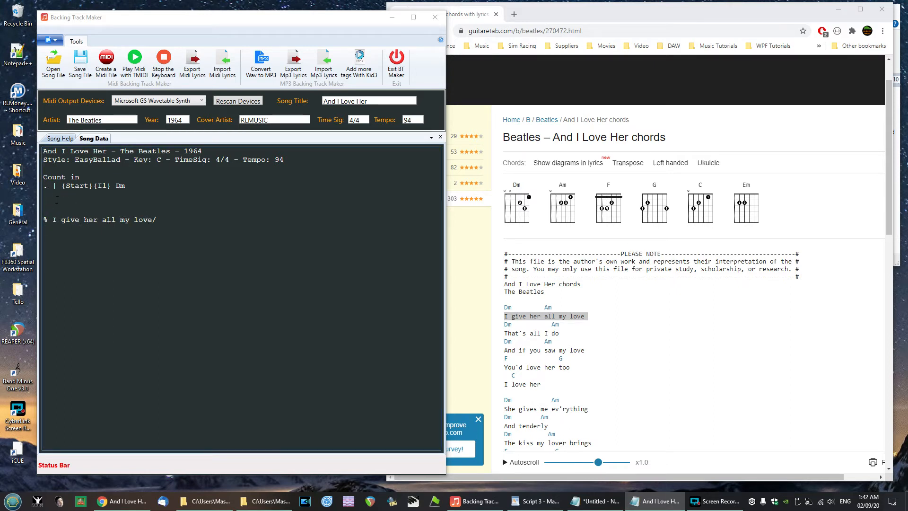
{"action": "mouse_move", "coordinate": [684, 201]}
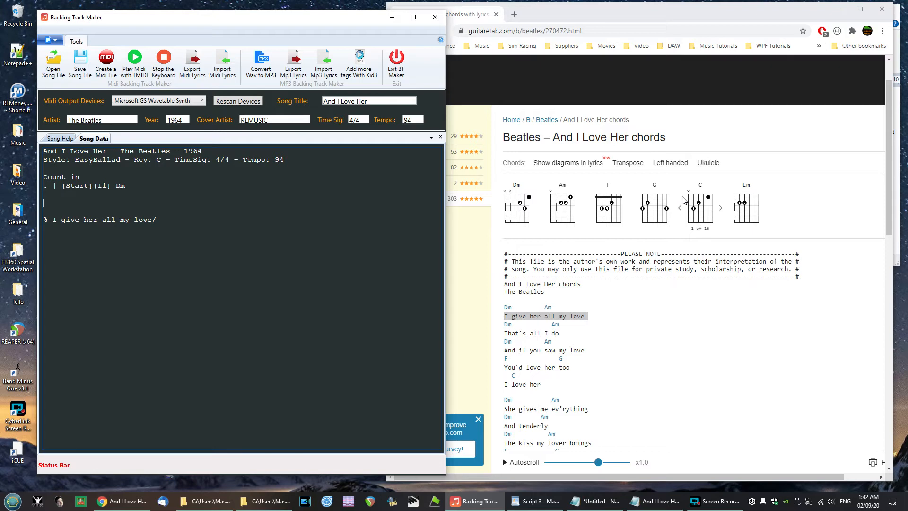
{"action": "type", "text": "% Intro -"}
{"action": "type", "text": "4 bars"}
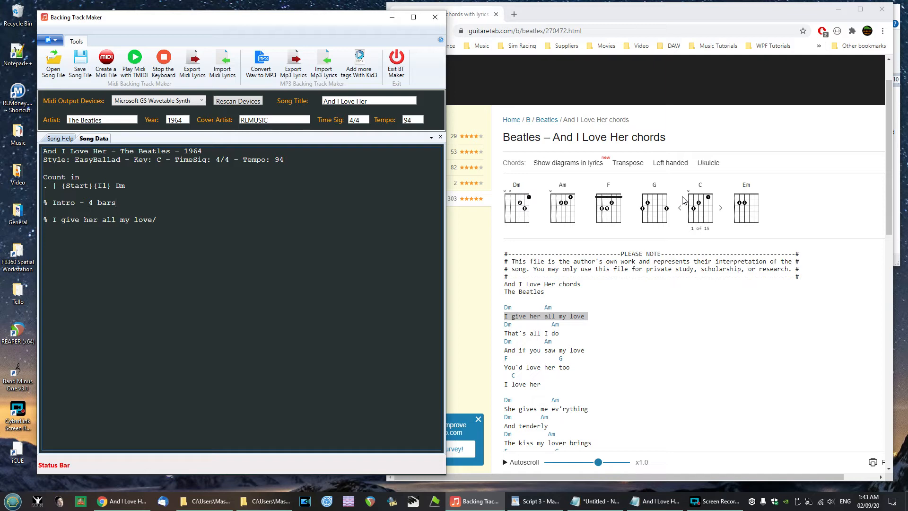
{"action": "type", "text": "/"}
{"action": "key", "text": "Return"}
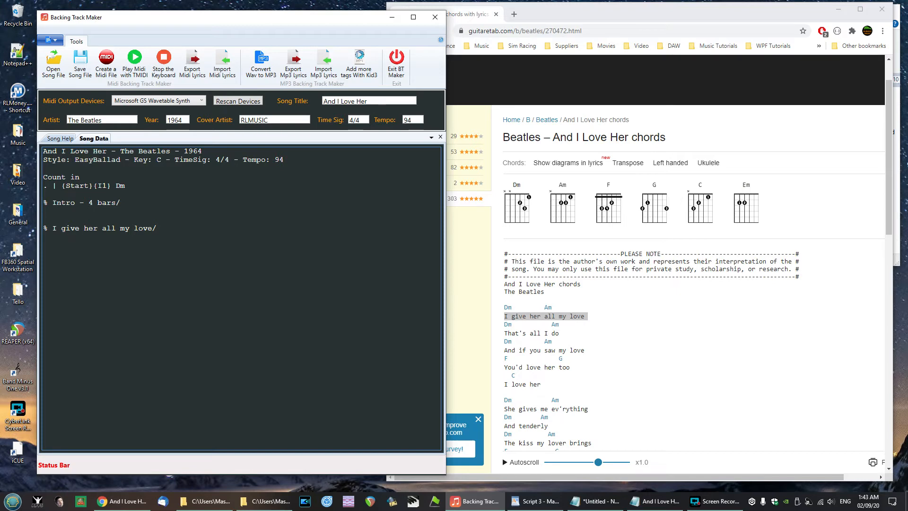
- Paste the intro chord line . | {A} Dm | Dm | C | C and add a Verse 1 marker above the first lyric
{"action": "key", "text": "alt+Tab"}
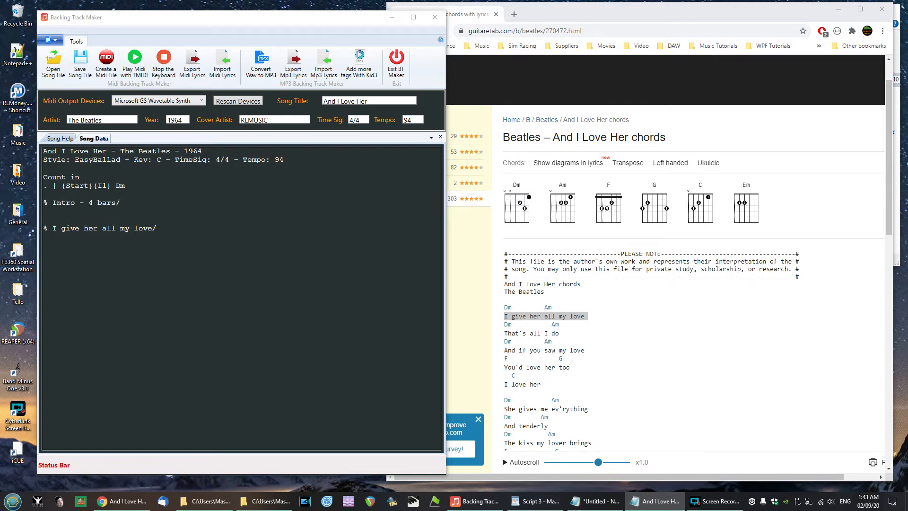
{"action": "left_click", "coordinate": [59, 210]}
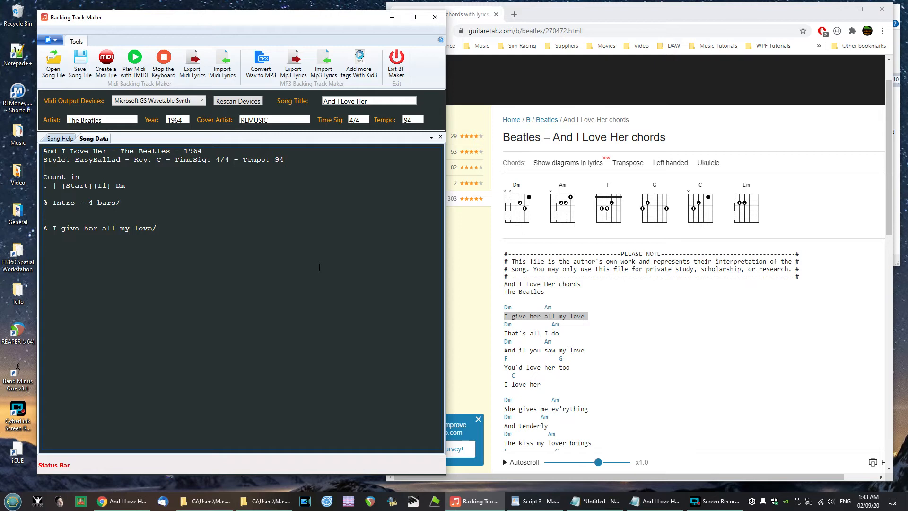
{"action": "type", "text": ". | {A} Dm | Dm | C | C"}
{"action": "key", "text": "Right"}
{"action": "key", "text": "Right"}
{"action": "key", "text": "Right"}
{"action": "key", "text": "Right"}
{"action": "key", "text": "Right"}
{"action": "key", "text": "Right"}
{"action": "key", "text": "Right"}
{"action": "key", "text": "Right"}
{"action": "key", "text": "Right"}
{"action": "key", "text": "Right"}
{"action": "key", "text": "Return"}
{"action": "type", "text": "Ve"}
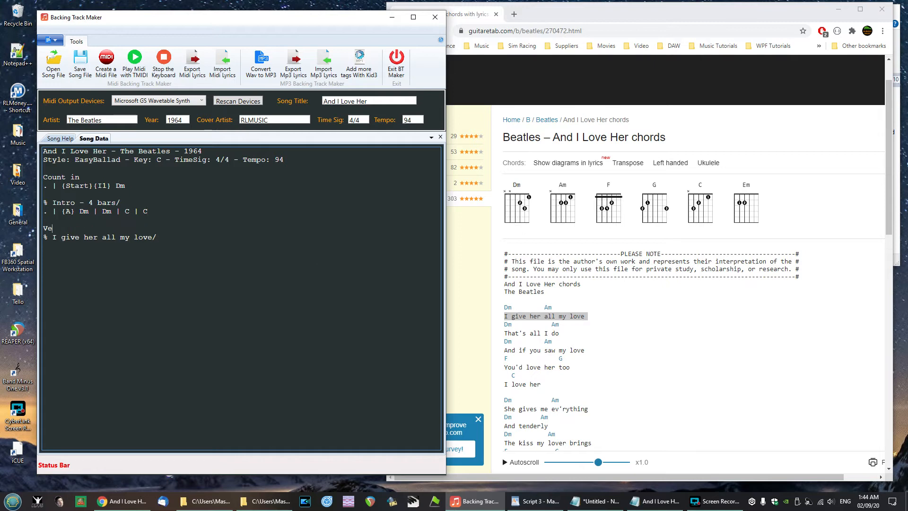
{"action": "type", "text": "rse 1"}
{"action": "key", "text": "Home"}
- Enter the chord line . | Dm | Am under the first Verse 1 lyric
{"action": "key", "text": "alt+Tab"}
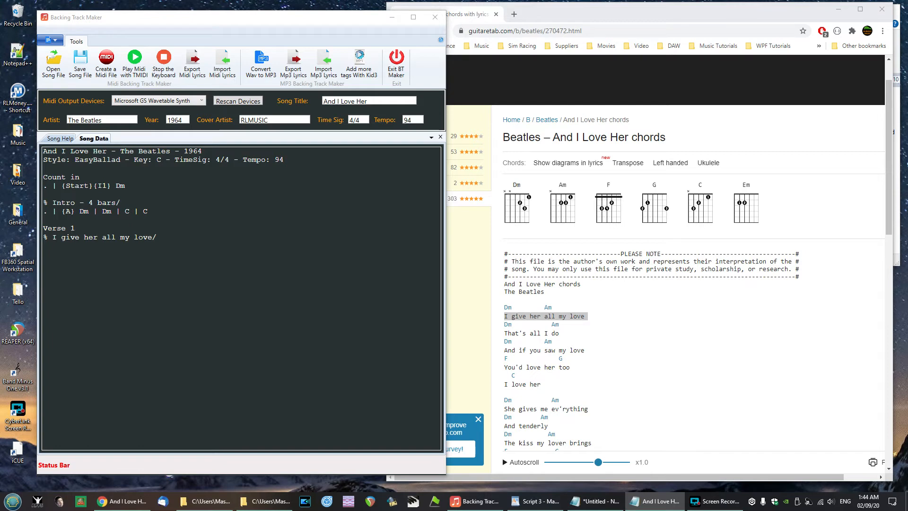
{"action": "left_click", "coordinate": [58, 250]}
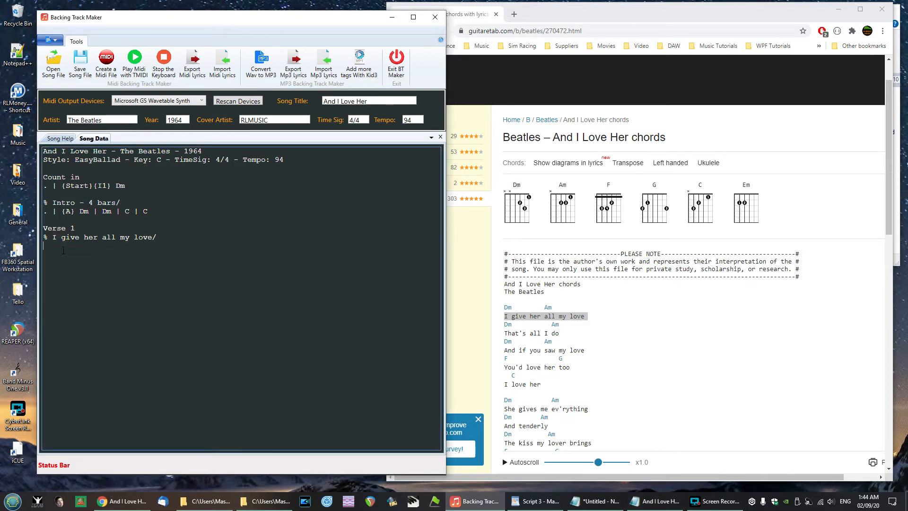
{"action": "type", "text": ". | Dm       | Am"}
- Paste the remaining Verse 1 lyric and chord lines, ending with the chord line . | C | {FB} C
{"action": "key", "text": "alt+Tab"}
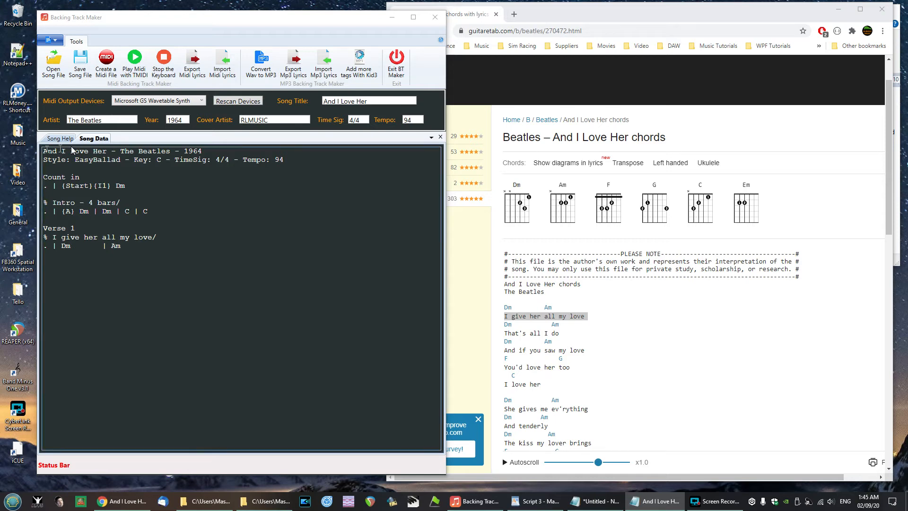
{"action": "left_click", "coordinate": [56, 258]}
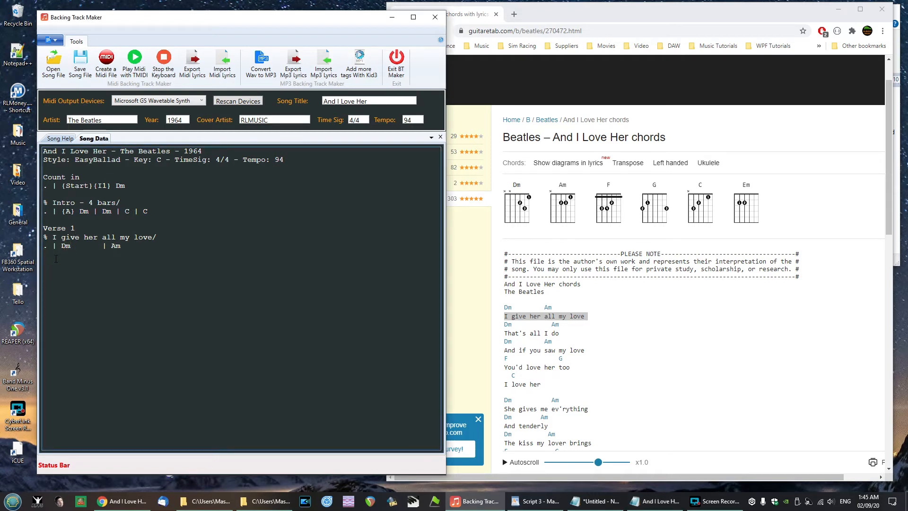
{"action": "type", "text": "% That's all I do/ . | Dm         | Am % And if you saw my love/ . | Dm       | Am % You'd love her too/ . | F            | G7 % I love her/ .   | C       | {FB} C"}
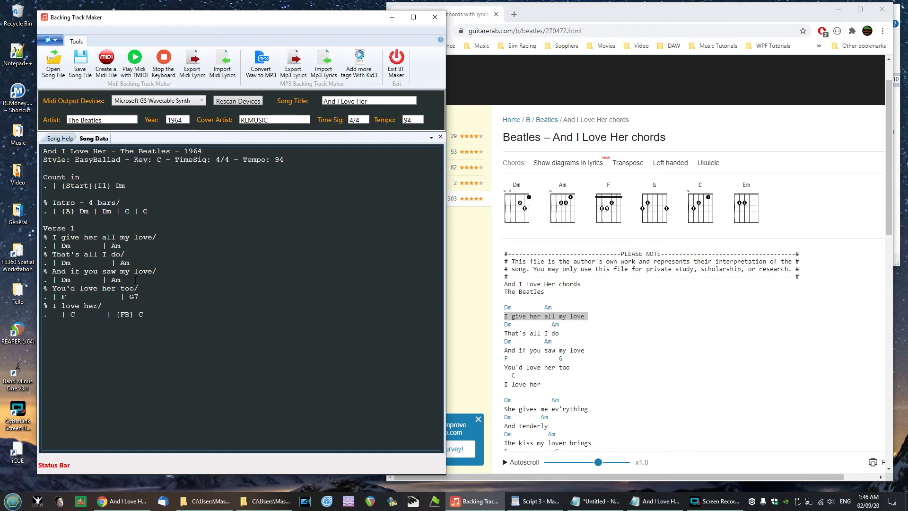
- Paste a 'Verse 2 - use Mpad1' section with its lyric and chord lines, from {B} Dm to {FC} C
{"action": "key", "text": "Right"}
{"action": "key", "text": "shift+Right"}
{"action": "key", "text": "shift+Right"}
{"action": "key", "text": "shift+Right"}
{"action": "key", "text": "shift+Right"}
{"action": "key", "text": "Right"}
{"action": "key", "text": "alt+Tab"}
{"action": "type", "text": "Verse 2 - use Mpad1 % She gives me everything/ . | {B} Dm     | Am % And tenderly/ . | Dm      | Am % The kiss my lover brings/ . | Dm        | Am % She brings to me/ . | F           | G7 % And I love her/ .     | C        | {FC} C"}
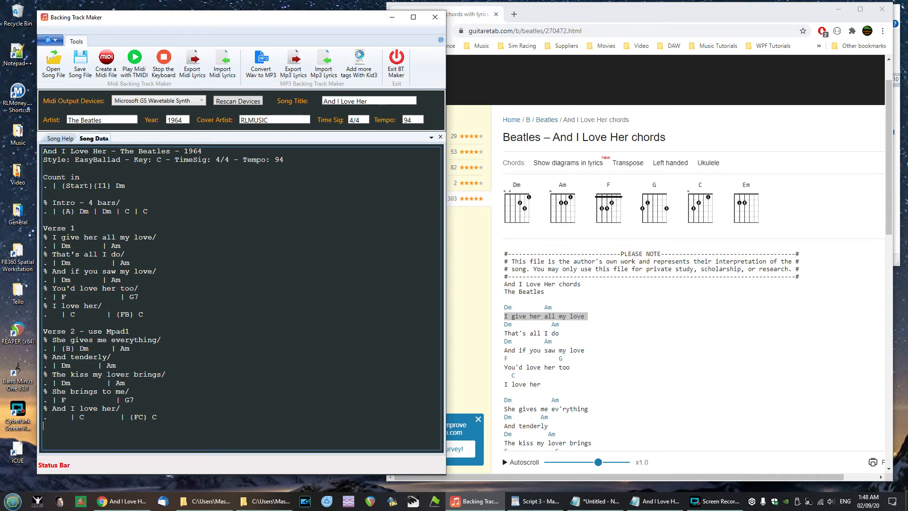
{"action": "key", "text": "alt+Tab"}
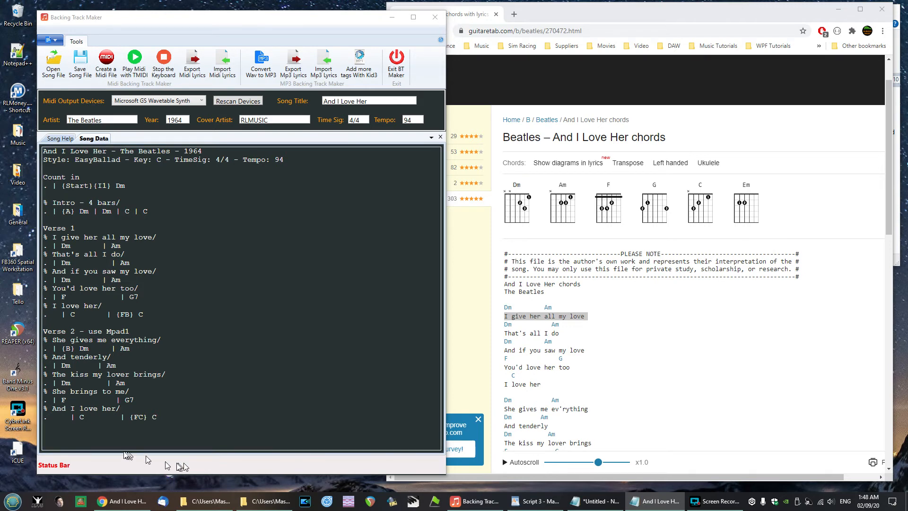
{"action": "left_click", "coordinate": [83, 434]}
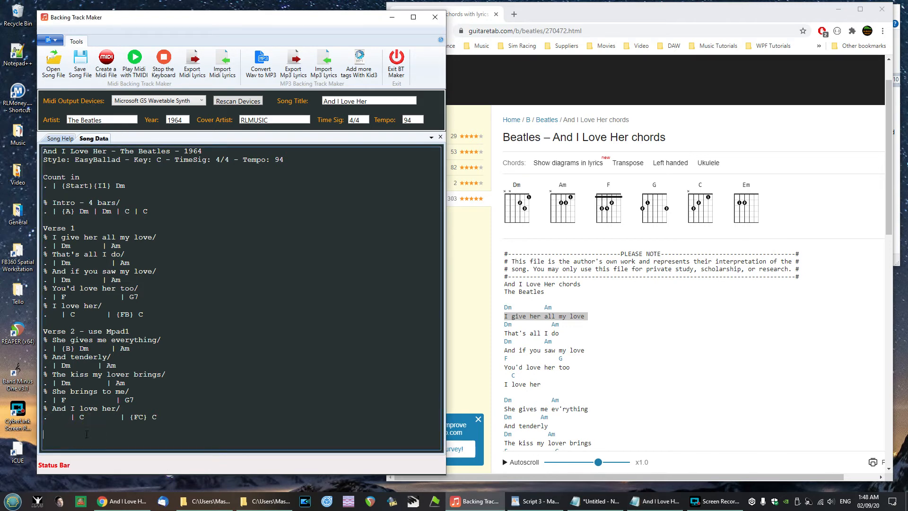
- Paste the 'Chorus - Mpad off' section and correct the chord after Am in its first chord line to G
{"action": "type", "text": "Chorus - Mpad off % A love like ours/ . | {C} Am      | G % Could never die/ . | Am        | Em % As long as I have you near me/ . | Am       | Em       | G      | {FC} G7"}
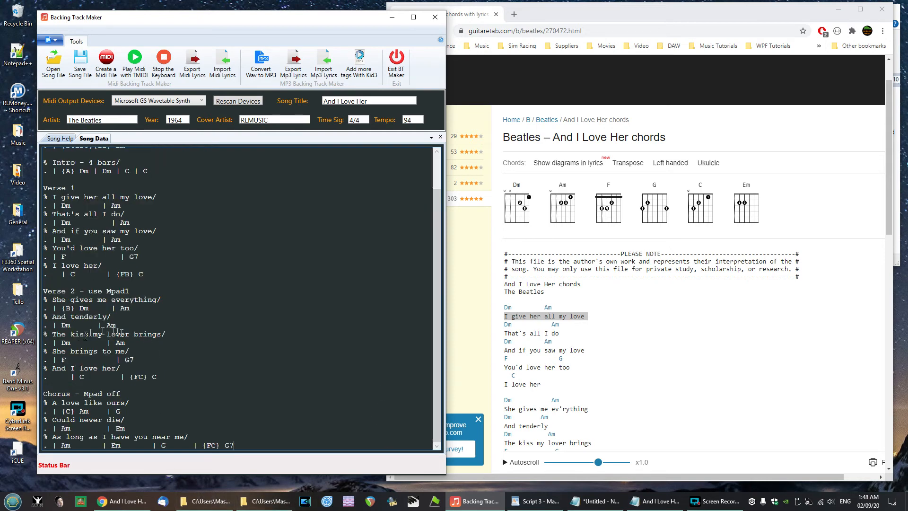
{"action": "left_click", "coordinate": [142, 394]}
{"action": "scroll", "coordinate": [261, 446], "scroll_direction": "down", "scroll_amount": 2}
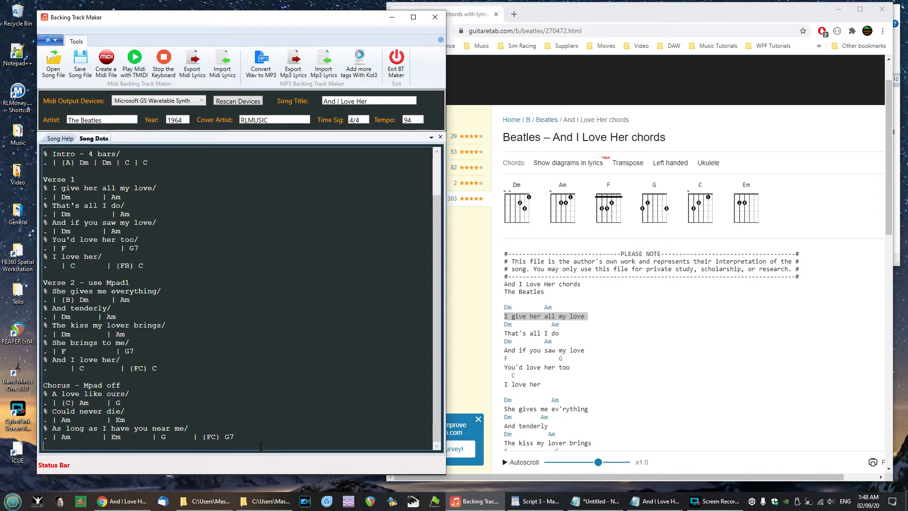
{"action": "double_click", "coordinate": [119, 393]}
{"action": "type", "text": "G"}
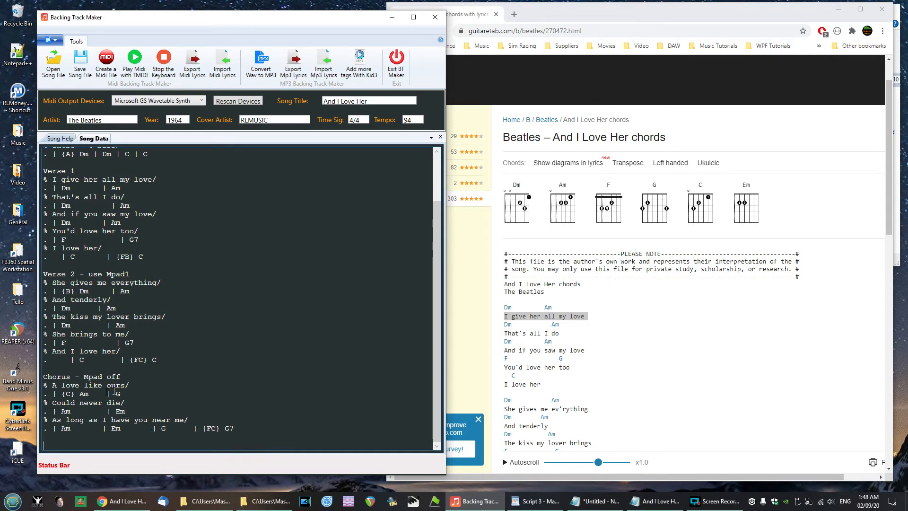
{"action": "double_click", "coordinate": [70, 394]}
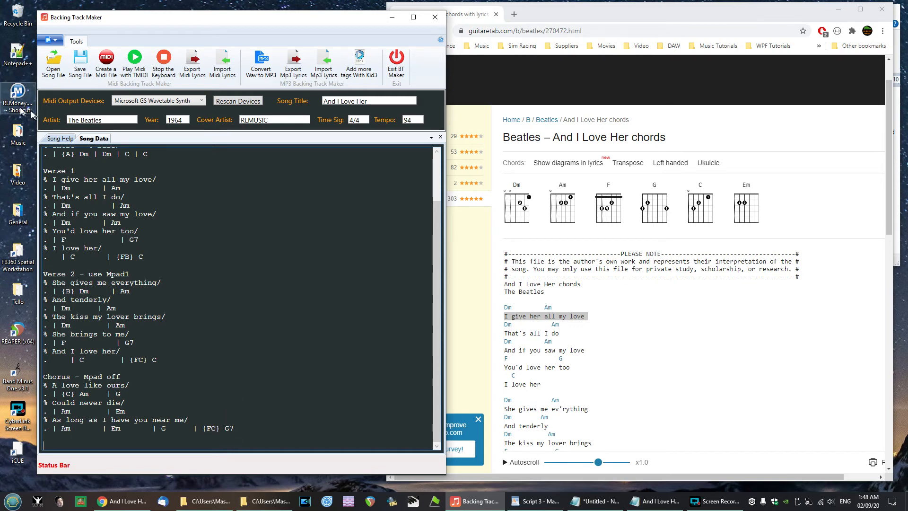
- Consult the Song Help reference on commands and chords, then return to the song data
{"action": "left_click", "coordinate": [58, 138]}
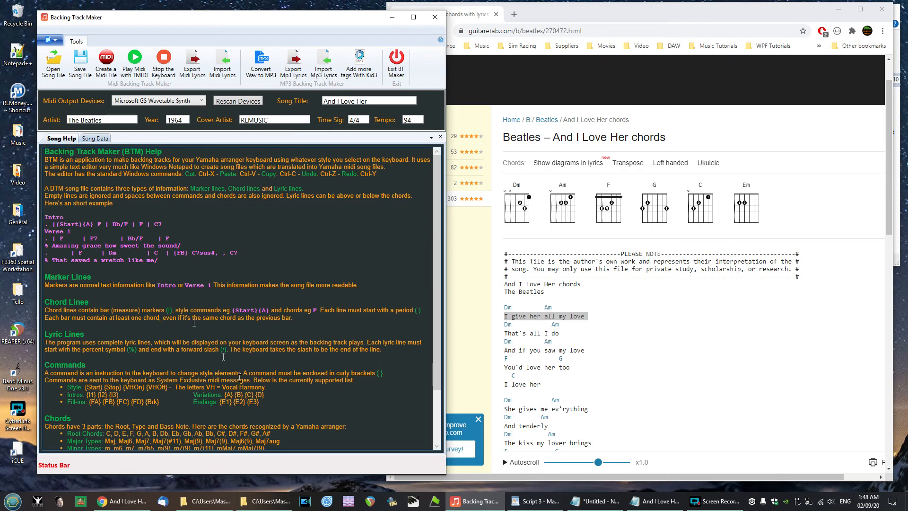
{"action": "scroll", "coordinate": [195, 362], "scroll_direction": "down", "scroll_amount": 3}
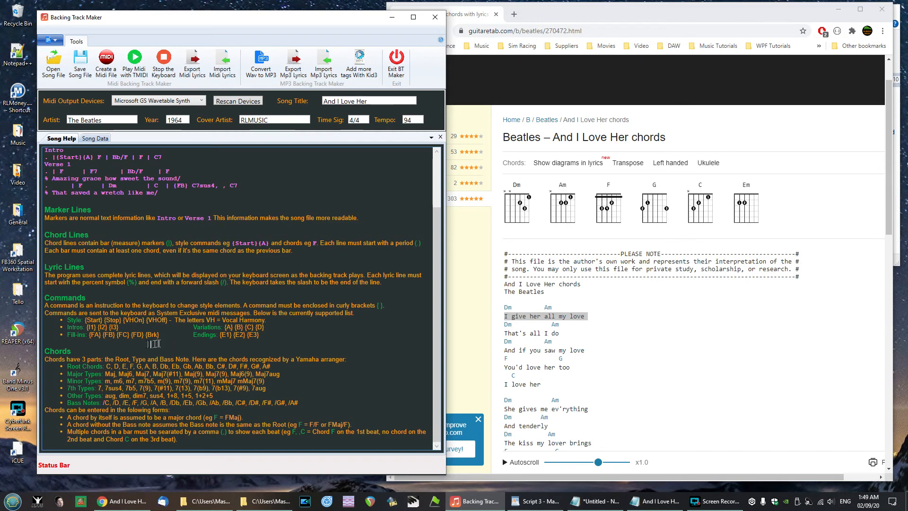
{"action": "scroll", "coordinate": [156, 344], "scroll_direction": "up", "scroll_amount": 3}
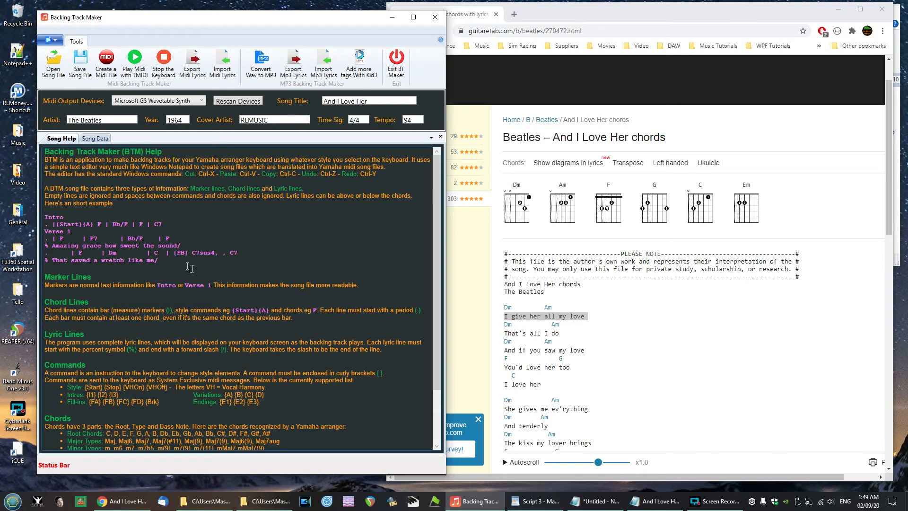
{"action": "left_click", "coordinate": [92, 137]}
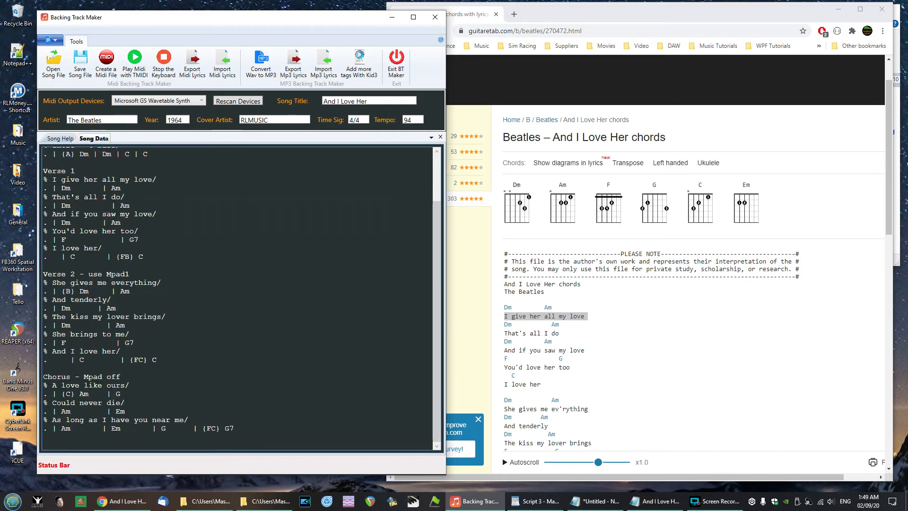
- Paste the 'Verse 3 - use Mpad1' section with its lyric and chord lines, ending with . | C | {FC} C
{"action": "key", "text": "alt+Tab"}
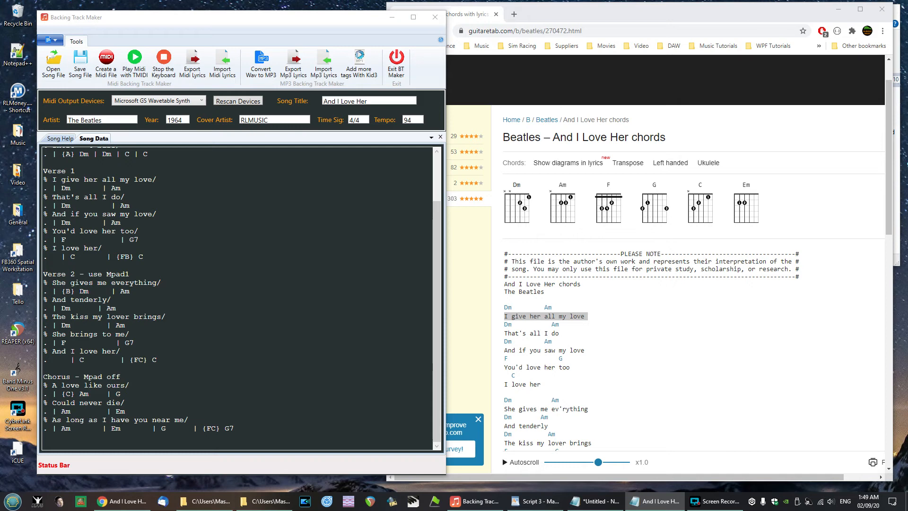
{"action": "left_click", "coordinate": [146, 440]}
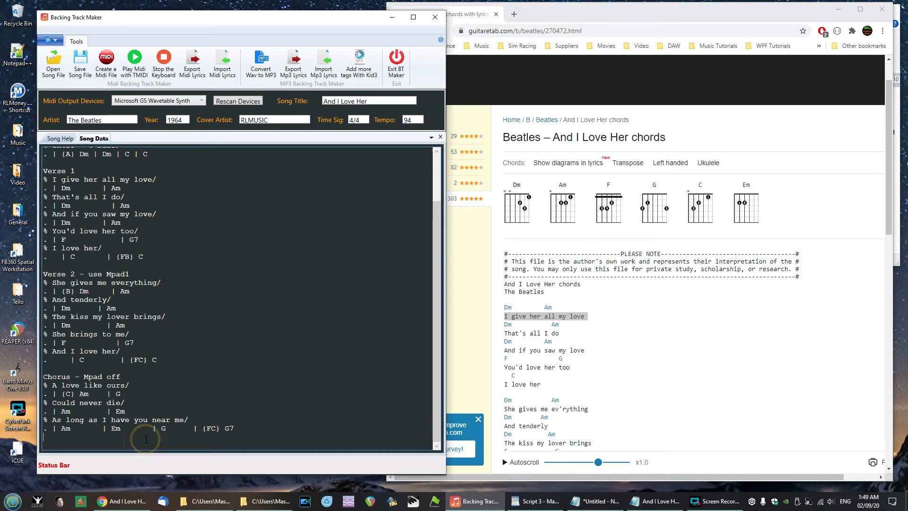
{"action": "type", "text": "Verse 3 - use Mpad1 % Bright are the stars that shine/ . | {C} Dm        | Am % Dark is the sky/ . | Dm         | Am % I know this love of mine/ . | Dm         | Am % Will never die/ . | F          | G7 % And I love her/ .       | C      | {FC} C"}
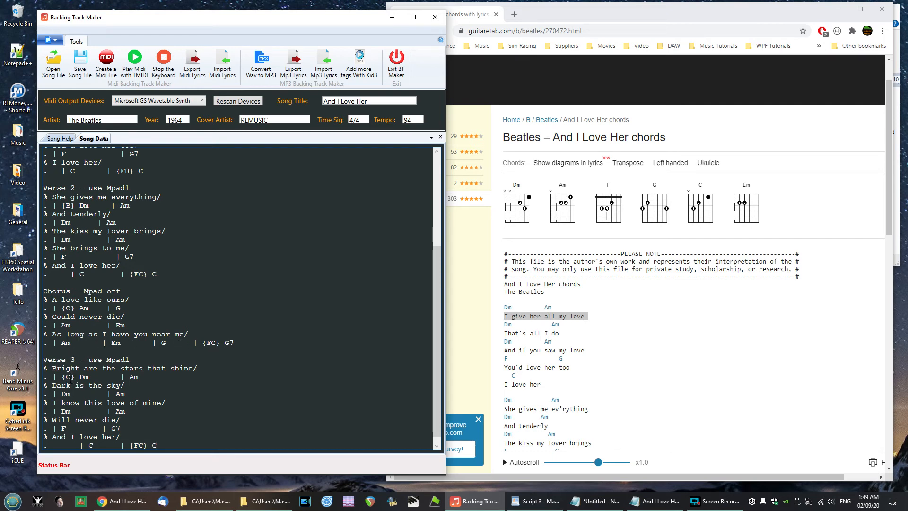
{"action": "scroll", "coordinate": [171, 376], "scroll_direction": "down", "scroll_amount": 1}
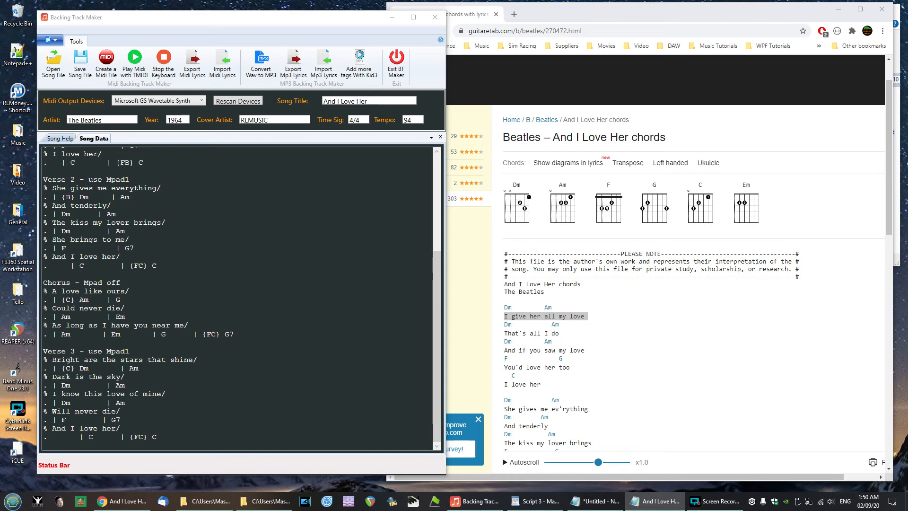
{"action": "left_click", "coordinate": [185, 437]}
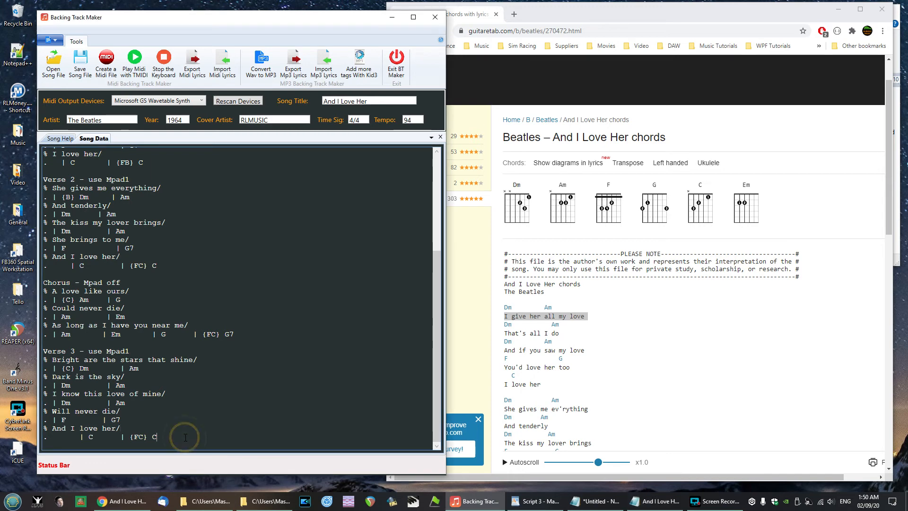
{"action": "key", "text": "Return"}
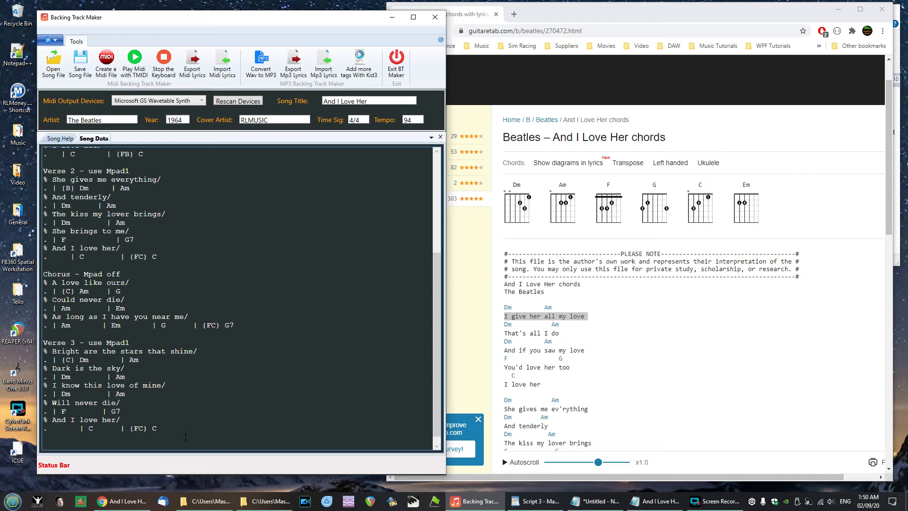
- Paste the 'Guitar Solo - 10 bars Mpad off' section with its five chord lines and add blank lines after it
{"action": "type", "text": "% Guitar Solo - 10 bars Mpad off/ . | {C} Dm  | Am . | Dm      | Am . | Dm      | Am . | F       | G7 . | C       | {FC} C"}
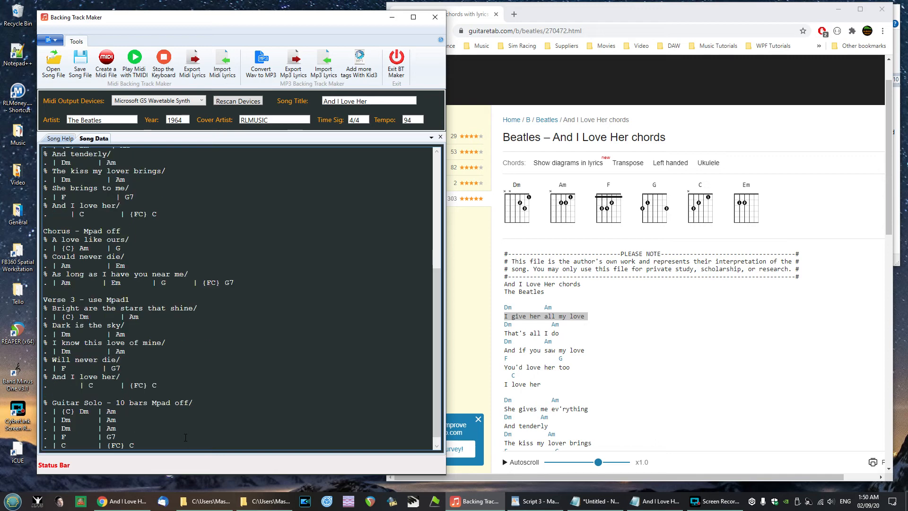
{"action": "key", "text": "Return"}
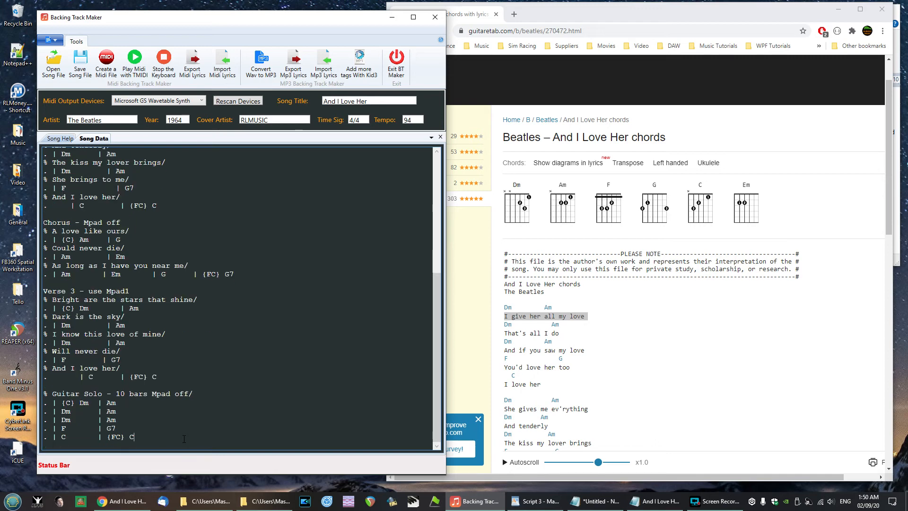
{"action": "key", "text": "Return"}
{"action": "key", "text": "Return"}
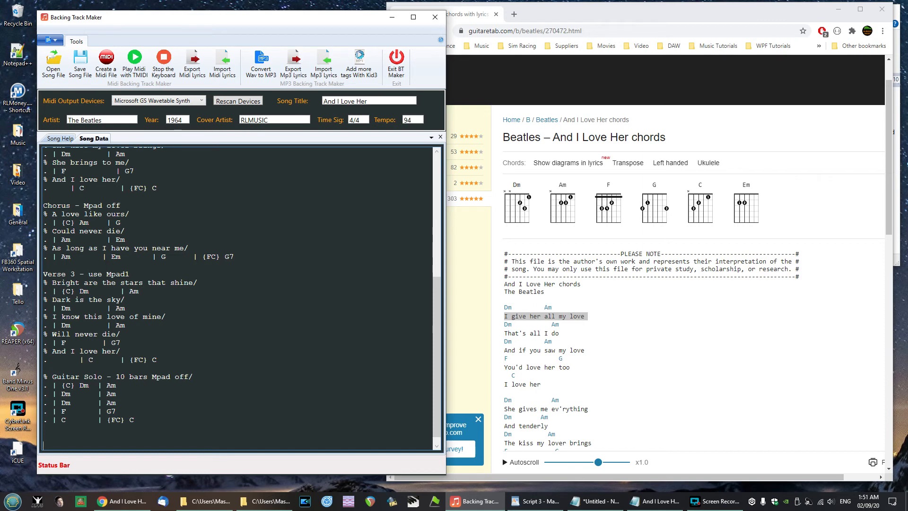
- Paste the 'Verse 3 repeat - use Mpad 1' section with its lyric and chord lines below the guitar solo
{"action": "key", "text": "alt+Tab"}
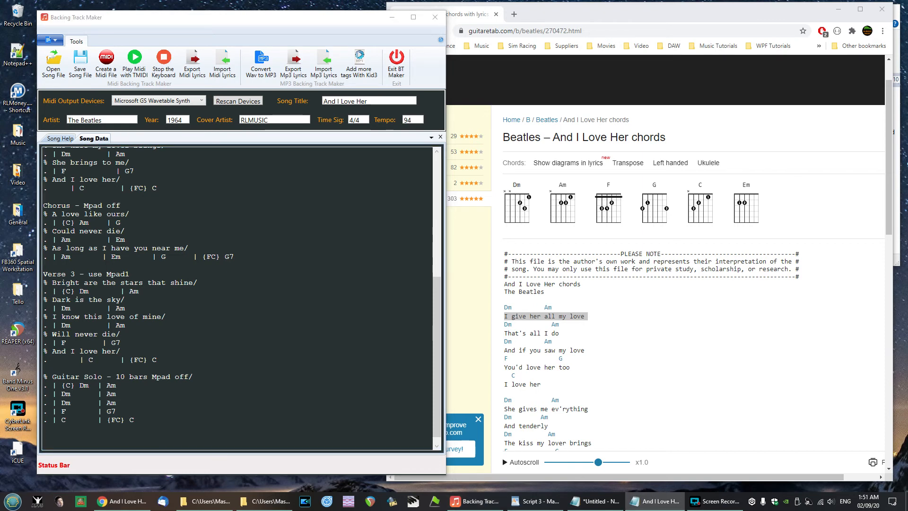
{"action": "left_click", "coordinate": [60, 439]}
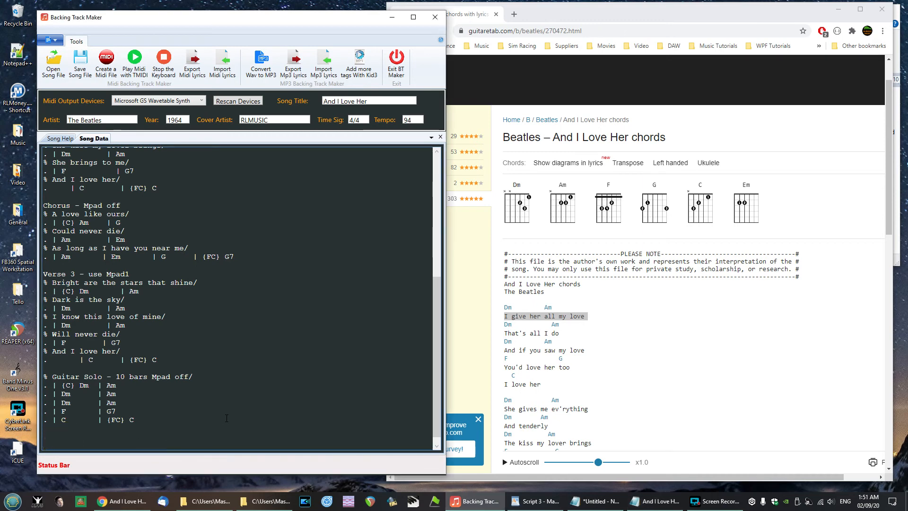
{"action": "type", "text": "Verse 3 repeat - use Mpad 1 % Bright are the stars that shine/ . | {C} Dm       | Am % Dark is the sky/ . | Dm        | Am % I know this love of mine/ . | Dm        | Am % Will never die/ . | F        | G7 % And I love her/ .       | C      | C"}
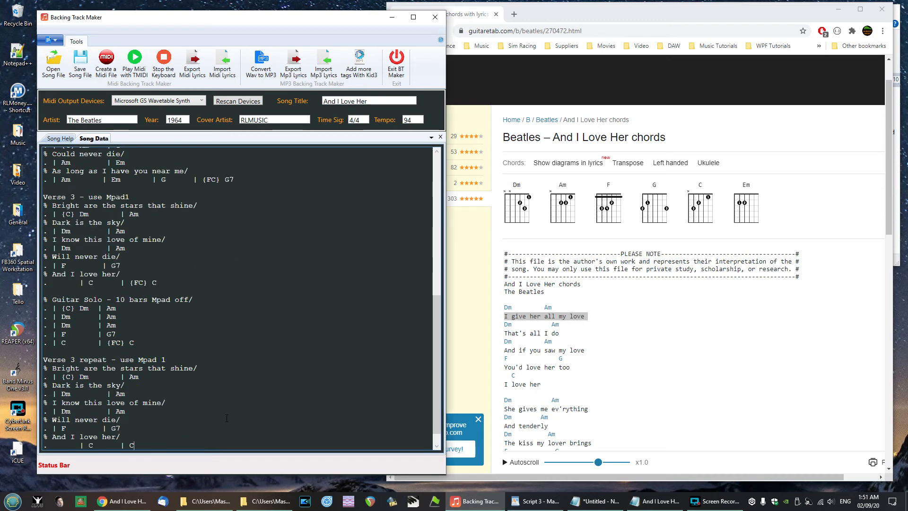
{"action": "key", "text": "Return"}
{"action": "key", "text": "Return"}
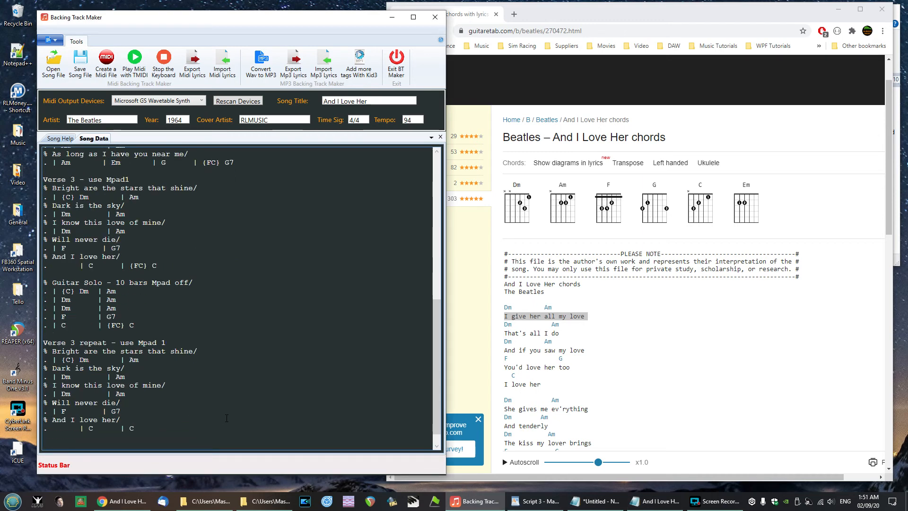
{"action": "left_click", "coordinate": [128, 432]}
- Paste the 'Outro - 8 bars Mpad off' section and the Ending with chord line . | {E1} C
{"action": "left_click", "coordinate": [654, 501]}
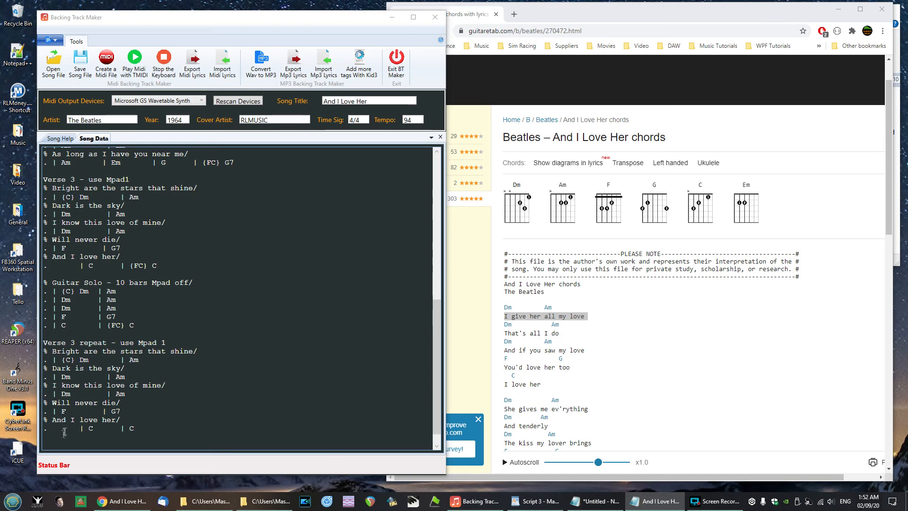
{"action": "left_click", "coordinate": [156, 446]}
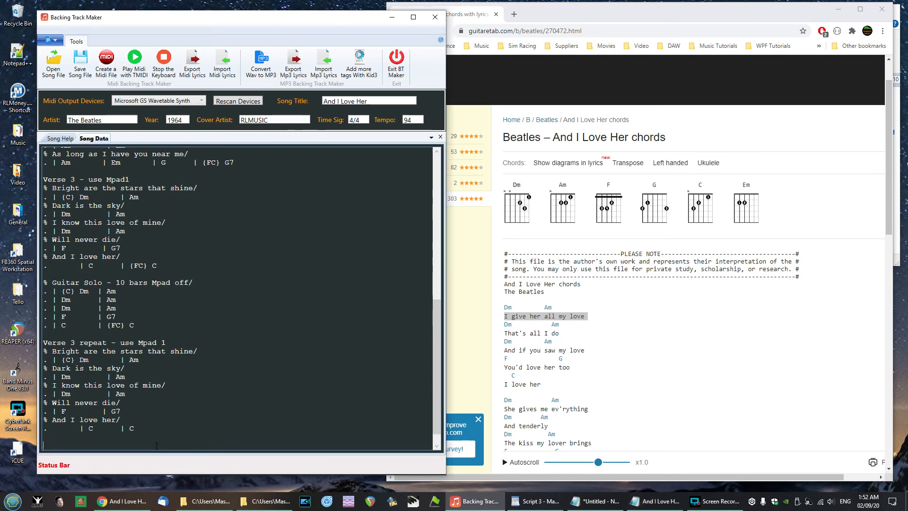
{"action": "type", "text": "% Outro - 8 bars Mpad off/ . | Dm | Dm | C | C . | Dm | Dm | C | C  Ending . | {E1} C"}
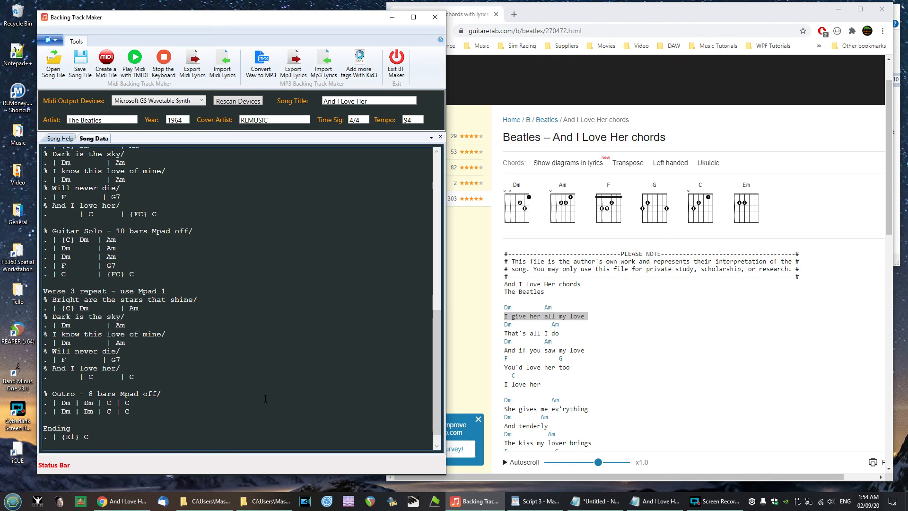
- Review the whole song file against the chords and lyrics on the guitaretab page
{"action": "scroll", "coordinate": [269, 392], "scroll_direction": "up", "scroll_amount": 9}
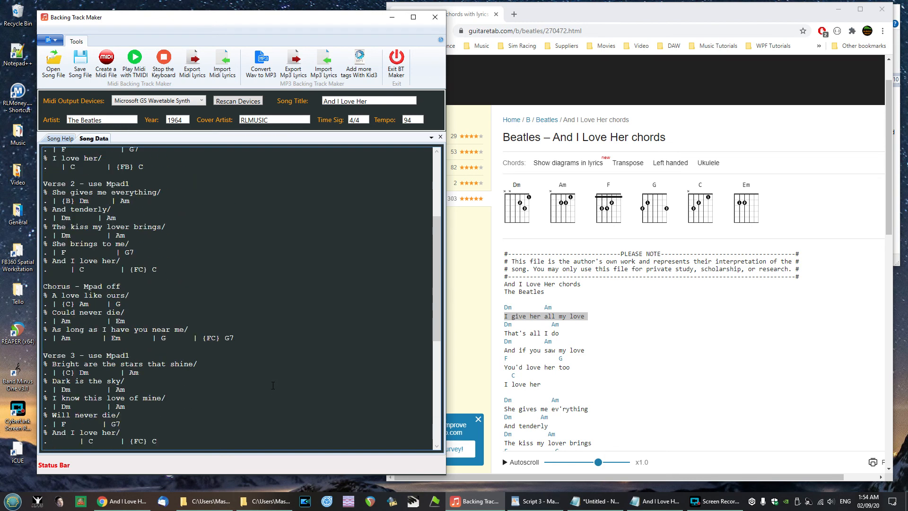
{"action": "scroll", "coordinate": [273, 385], "scroll_direction": "up", "scroll_amount": 6}
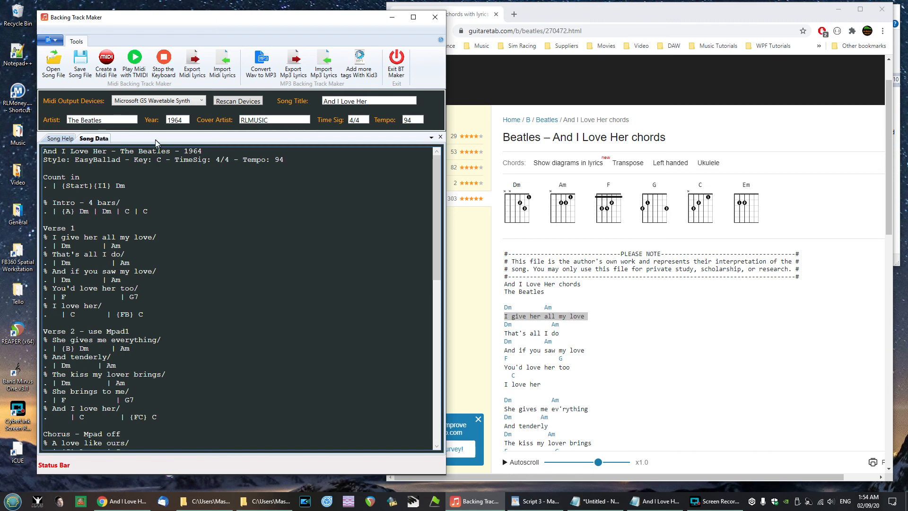
{"action": "scroll", "coordinate": [183, 189], "scroll_direction": "down", "scroll_amount": 3}
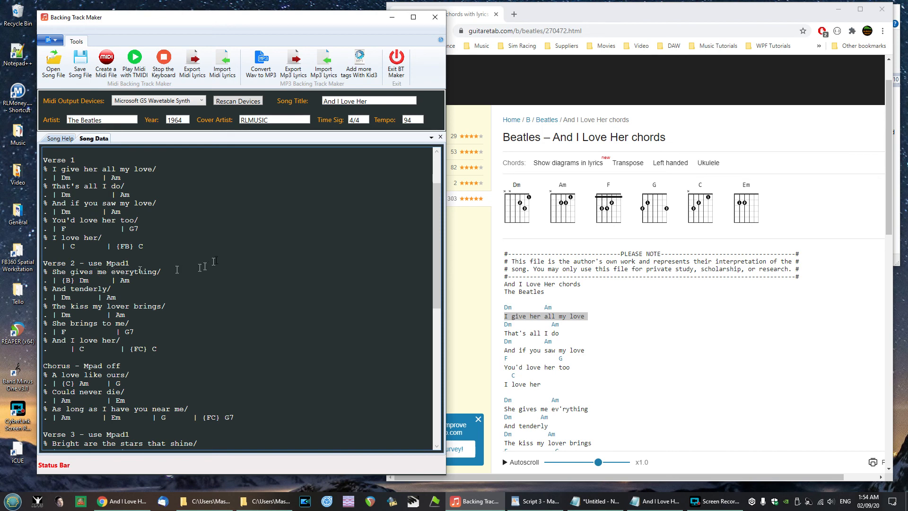
{"action": "scroll", "coordinate": [199, 218], "scroll_direction": "up", "scroll_amount": 3}
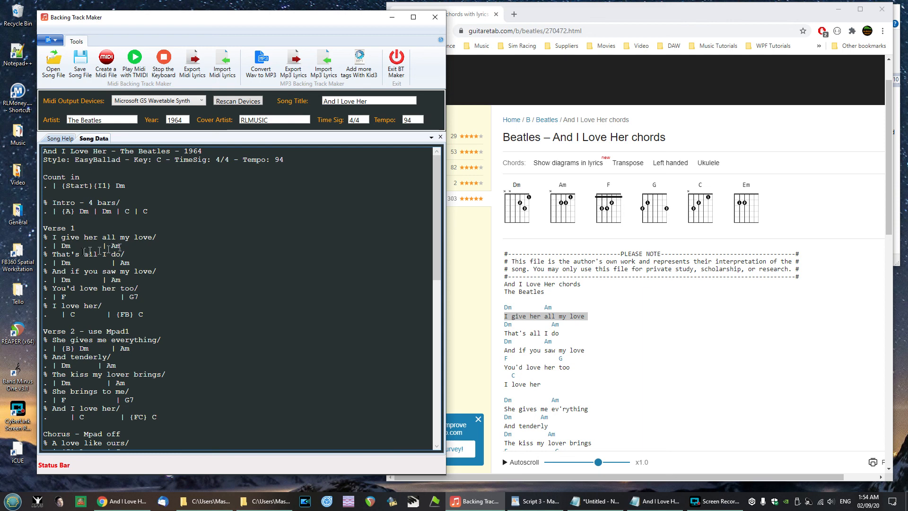
{"action": "scroll", "coordinate": [90, 282], "scroll_direction": "down", "scroll_amount": 2}
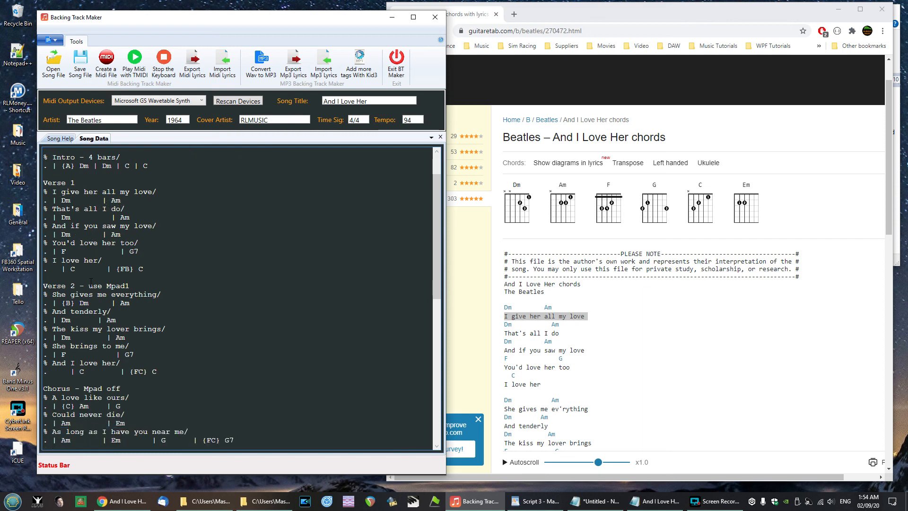
{"action": "scroll", "coordinate": [91, 282], "scroll_direction": "down", "scroll_amount": 2}
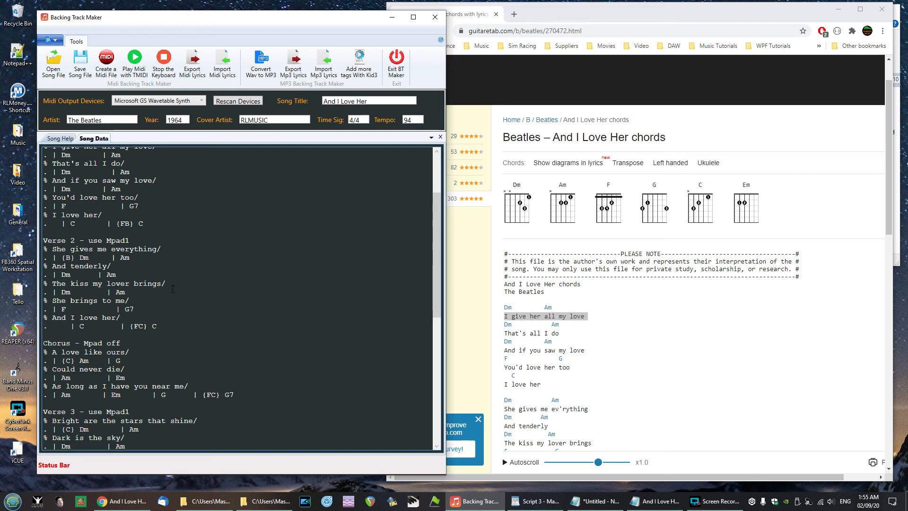
{"action": "scroll", "coordinate": [642, 379], "scroll_direction": "down", "scroll_amount": 7}
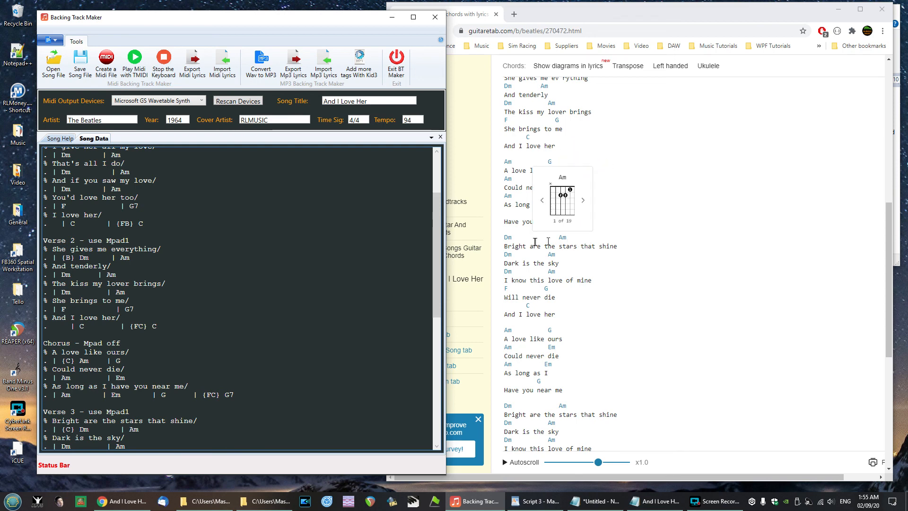
{"action": "scroll", "coordinate": [590, 278], "scroll_direction": "down", "scroll_amount": 1}
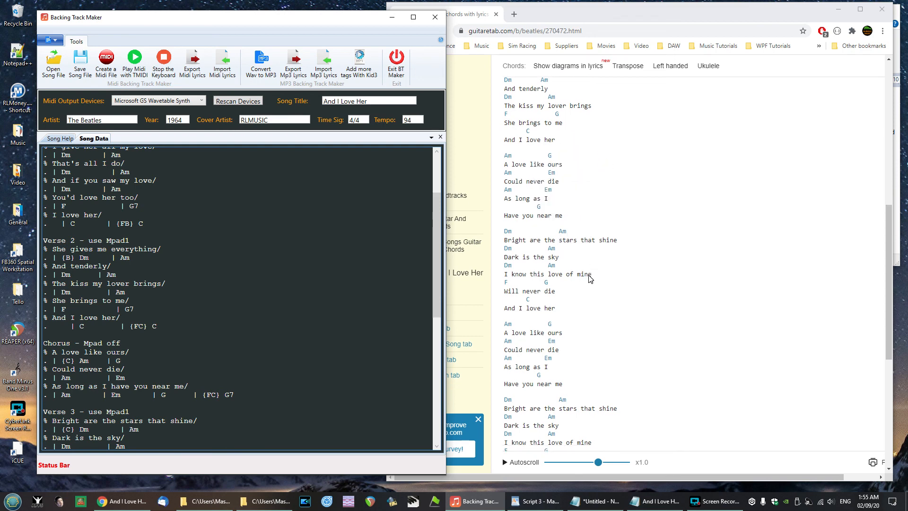
{"action": "scroll", "coordinate": [589, 278], "scroll_direction": "down", "scroll_amount": 1}
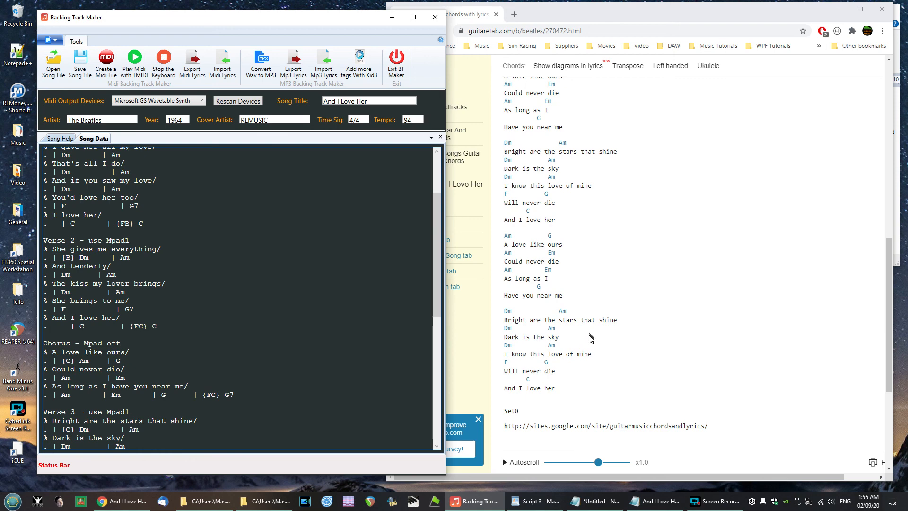
{"action": "scroll", "coordinate": [602, 343], "scroll_direction": "down", "scroll_amount": 1}
{"action": "scroll", "coordinate": [608, 338], "scroll_direction": "up", "scroll_amount": 5}
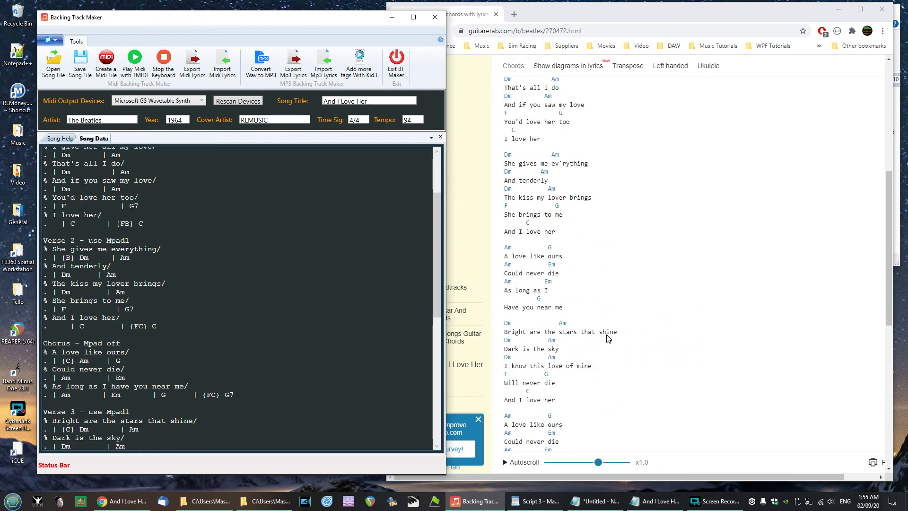
- Save the song file, replacing the existing And I Love Her.sng in the AllMySongs\And I Love Her folder
{"action": "scroll", "coordinate": [608, 338], "scroll_direction": "up", "scroll_amount": 7}
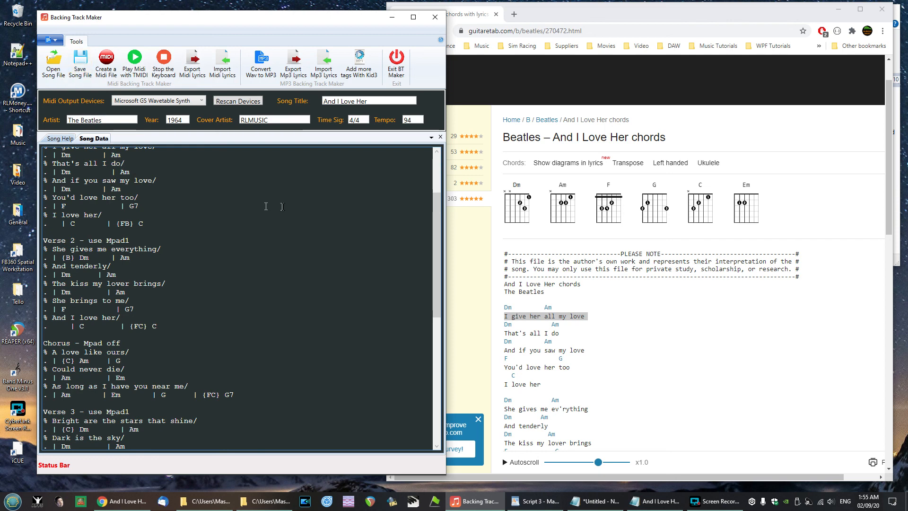
{"action": "scroll", "coordinate": [259, 202], "scroll_direction": "up", "scroll_amount": 4}
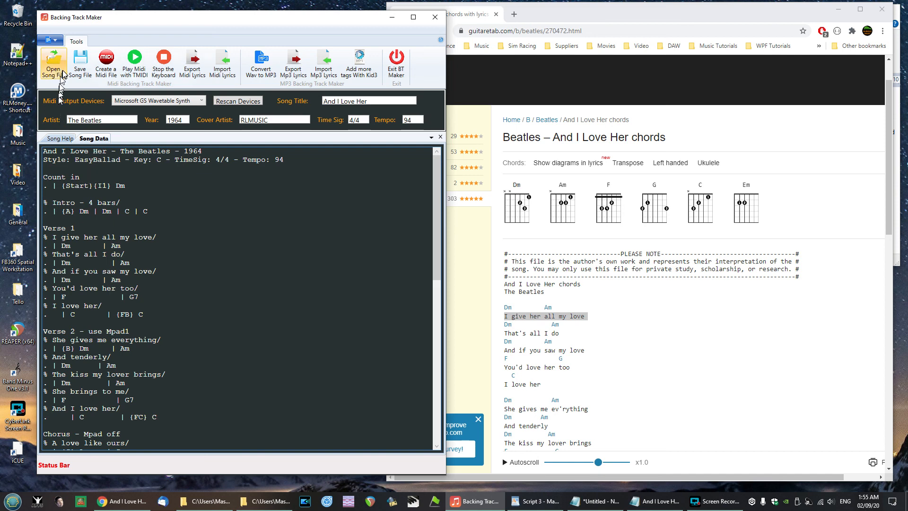
{"action": "scroll", "coordinate": [82, 378], "scroll_direction": "down", "scroll_amount": 9}
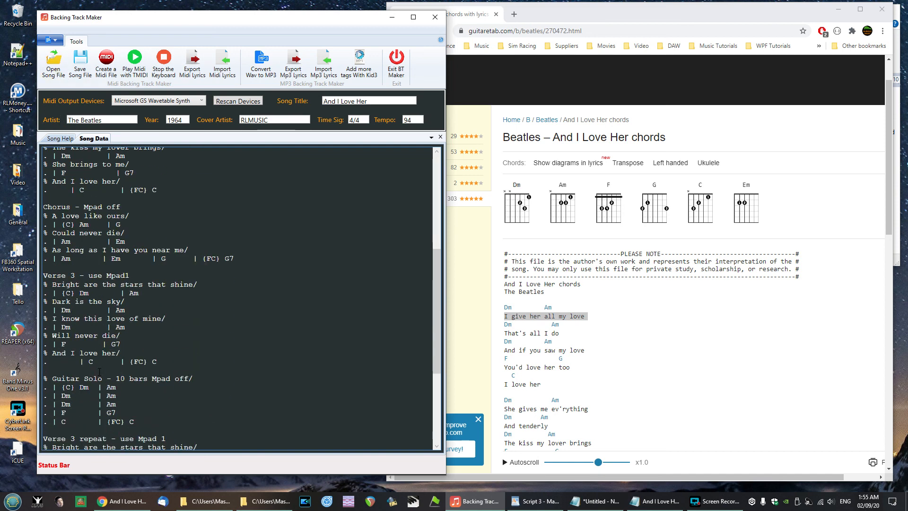
{"action": "scroll", "coordinate": [98, 349], "scroll_direction": "up", "scroll_amount": 9}
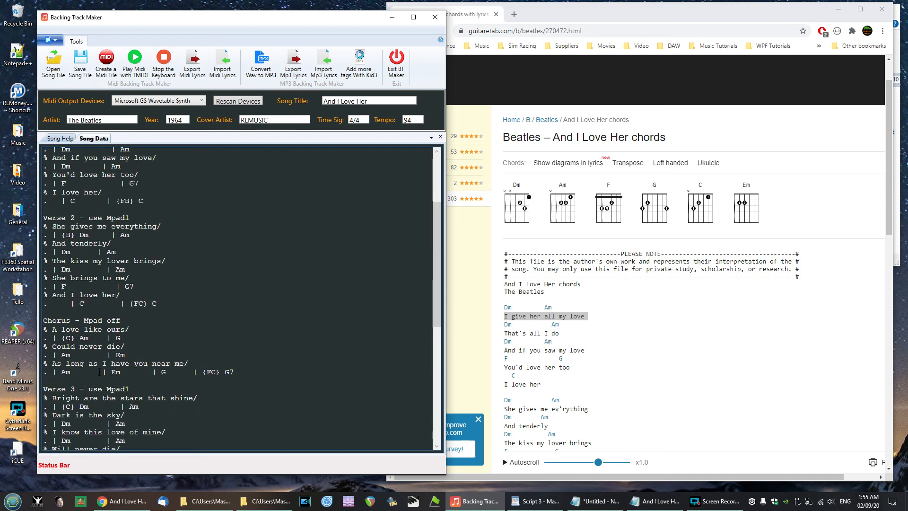
{"action": "left_click", "coordinate": [80, 64]}
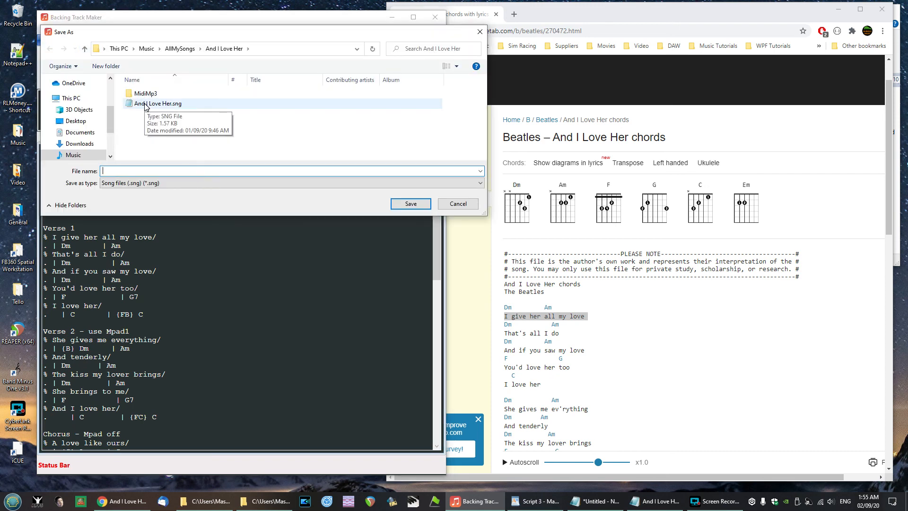
{"action": "left_click", "coordinate": [145, 105]}
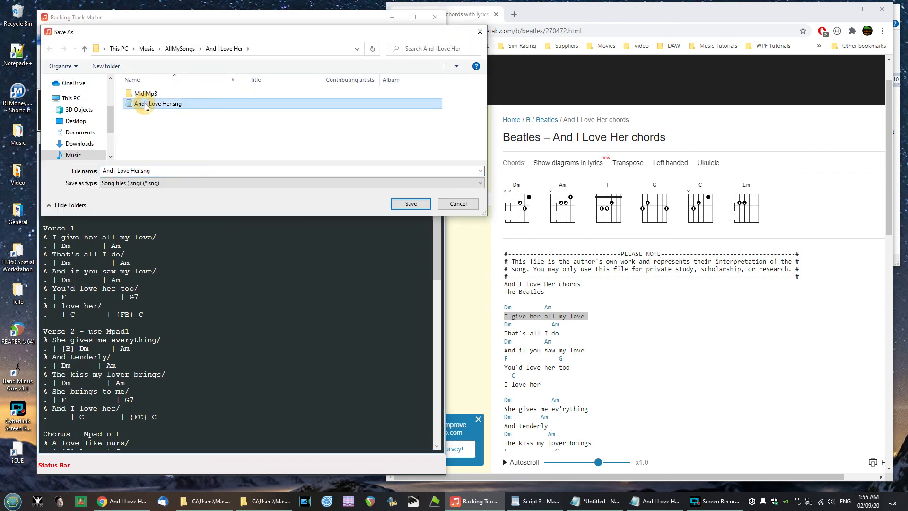
{"action": "left_click", "coordinate": [413, 204]}
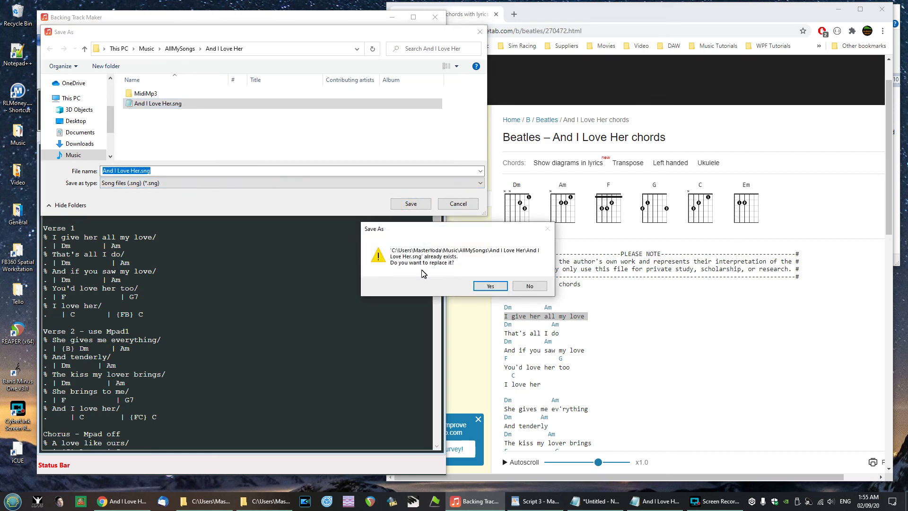
{"action": "left_click", "coordinate": [487, 286]}
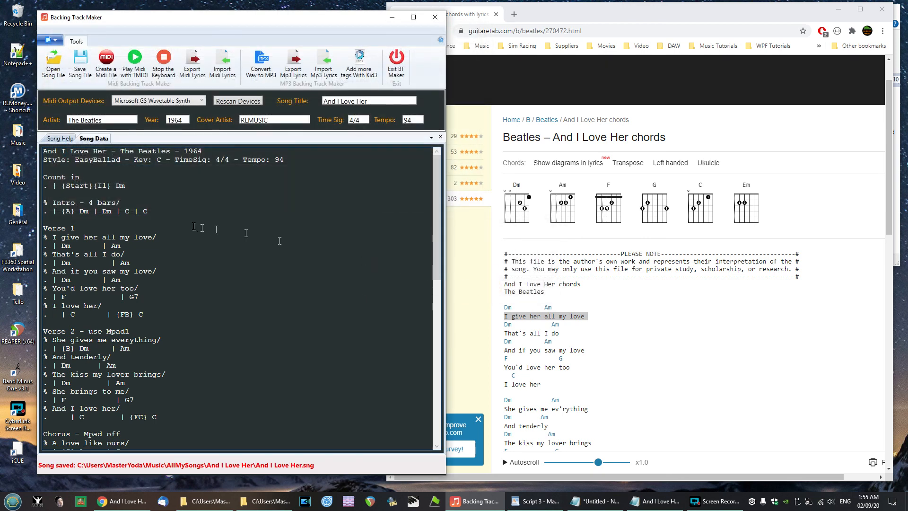
{"action": "scroll", "coordinate": [193, 226], "scroll_direction": "down", "scroll_amount": 9}
{"action": "scroll", "coordinate": [194, 226], "scroll_direction": "up", "scroll_amount": 6}
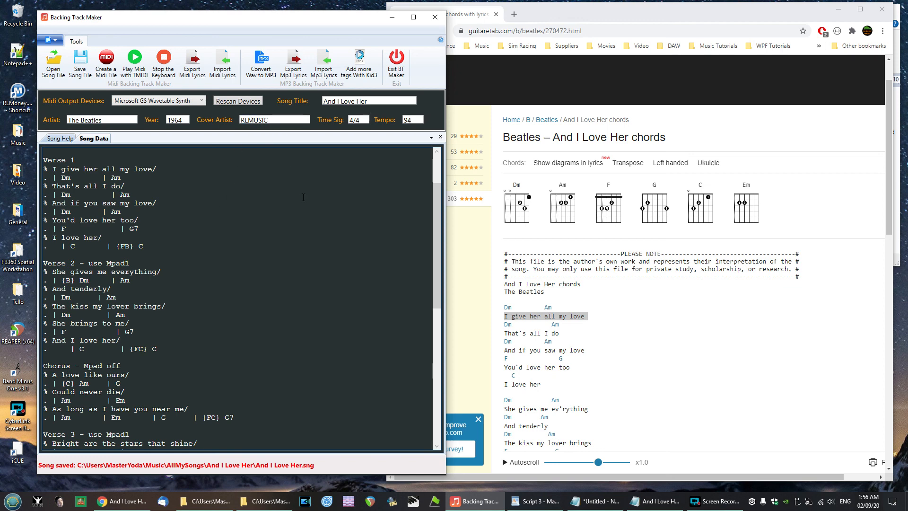
{"action": "left_click_drag", "start_coordinate": [435, 262], "coordinate": [436, 231]}
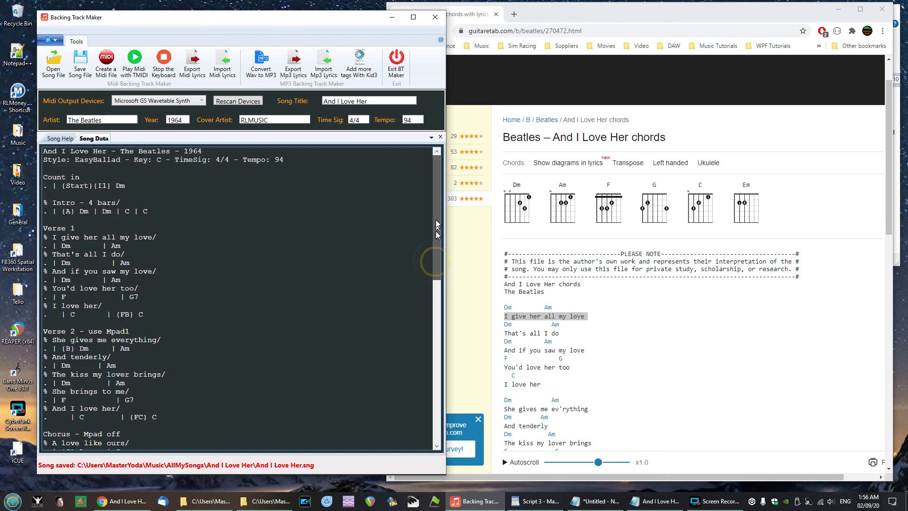